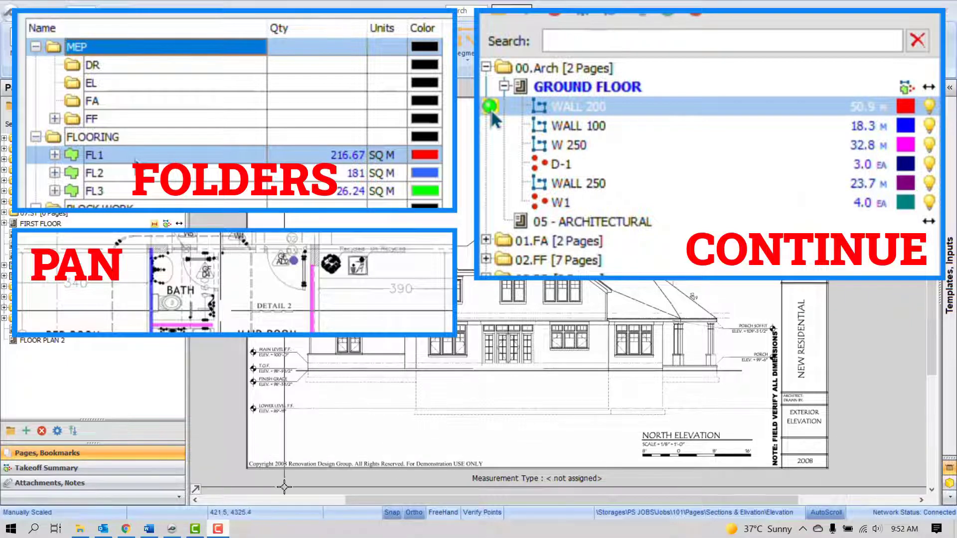
pyautogui.moveTo(362, 503); pyautogui.dragTo(359, 505)
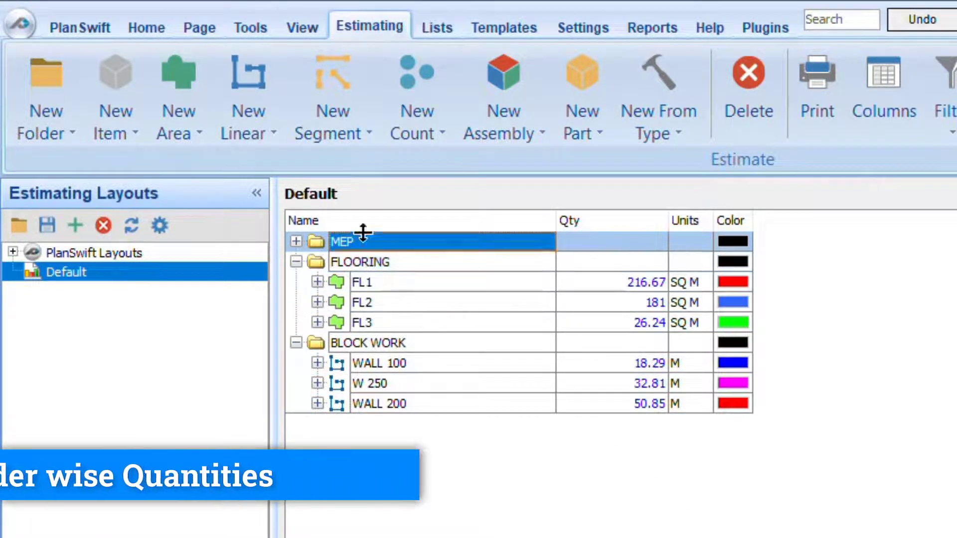
# - Expand the MEP folder in the estimate list to review its subfolders, and return to the drawing
pyautogui.click(297, 241)
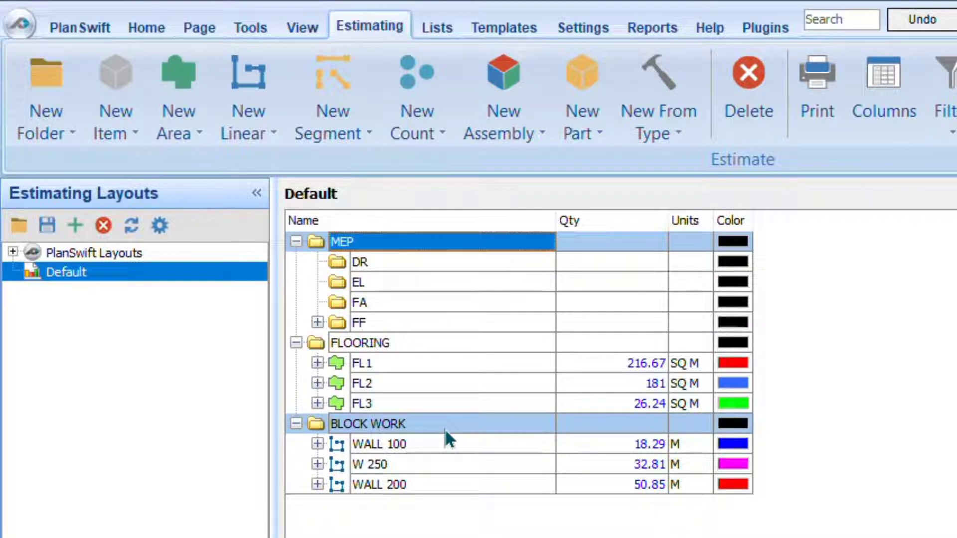
pyautogui.click(158, 29)
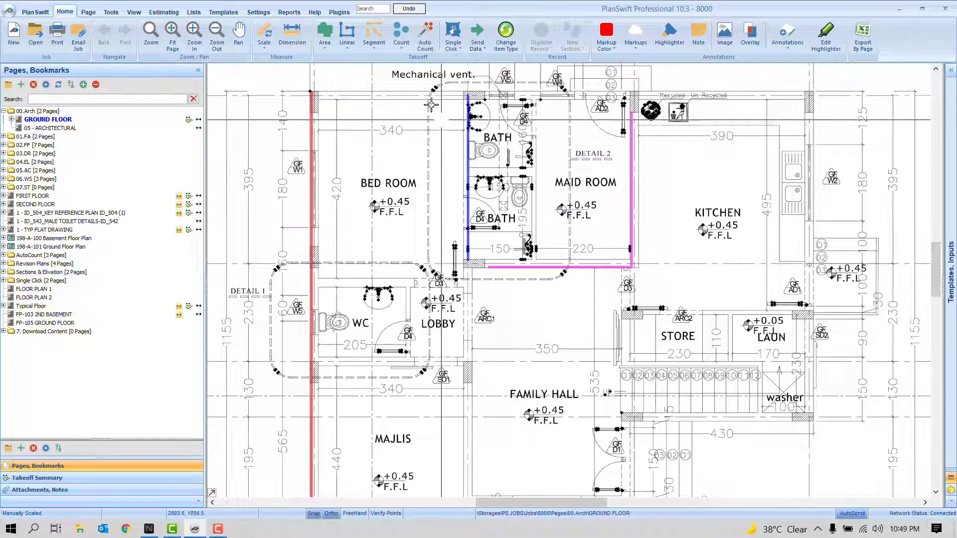
# - Create a scaled count item named D-1 and assign it to a new folder named DOOR
pyautogui.click(401, 34)
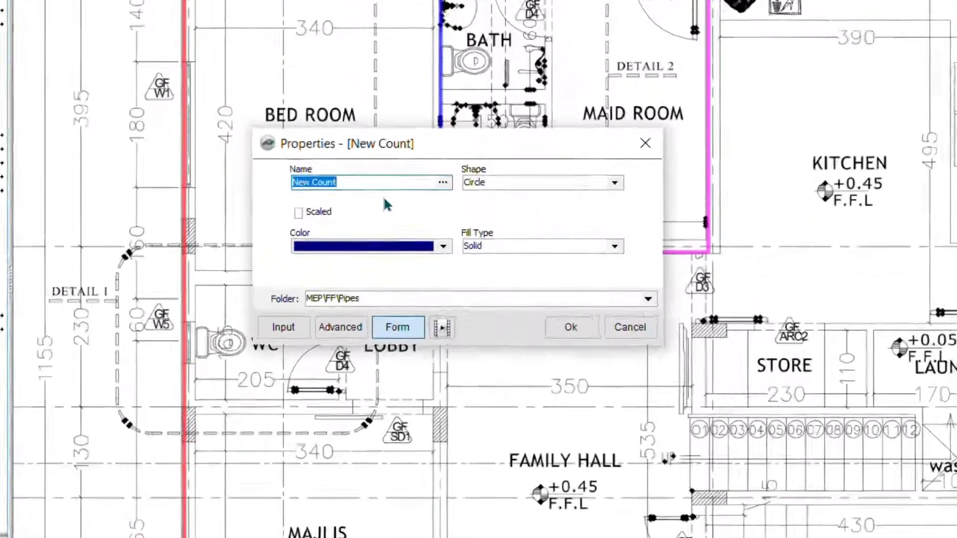
pyautogui.write('D-1')
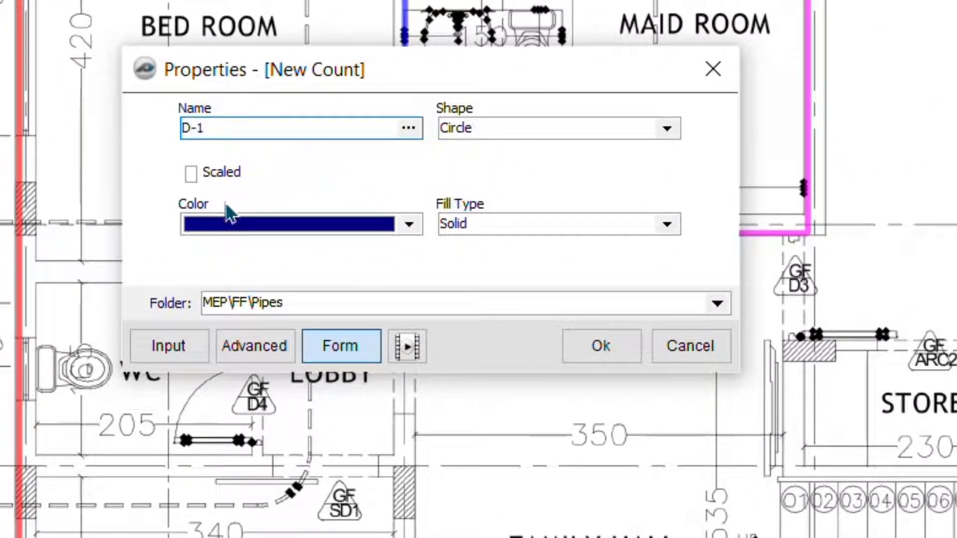
pyautogui.click(189, 173)
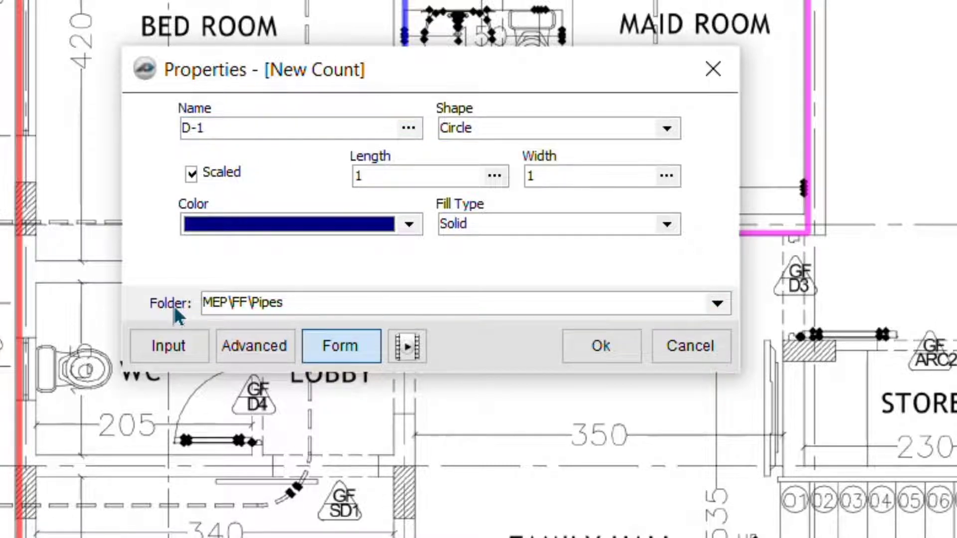
pyautogui.click(717, 304)
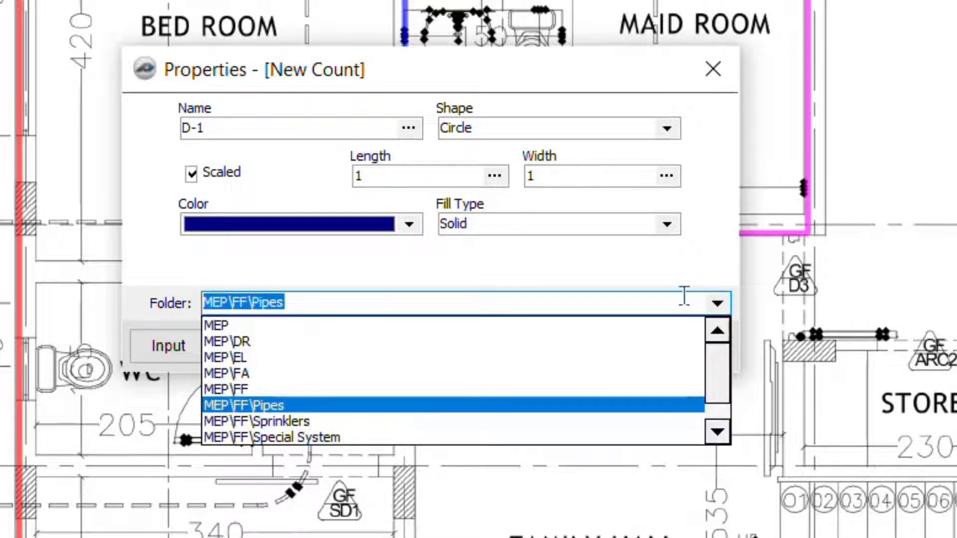
pyautogui.press('BackSpace')
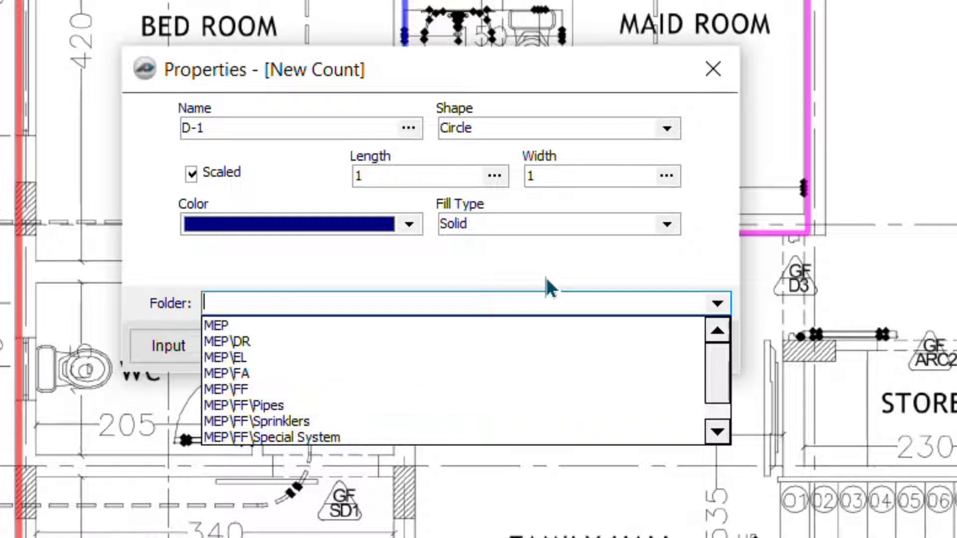
pyautogui.write('DOOR')
pyautogui.click(538, 275)
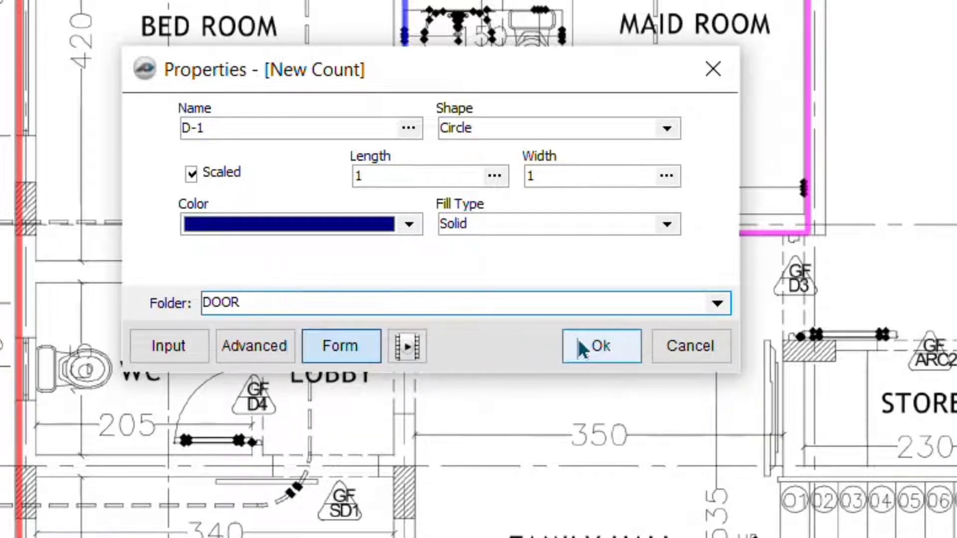
pyautogui.click(589, 345)
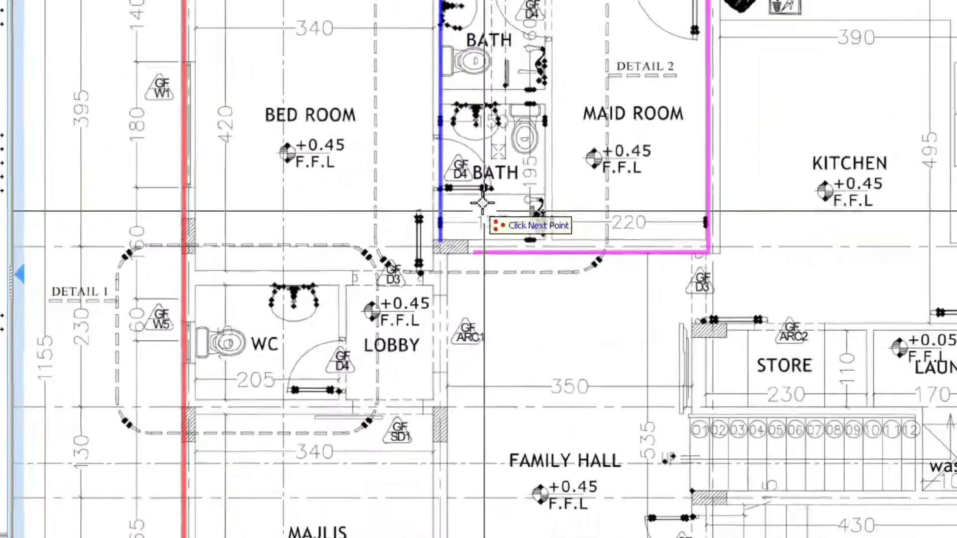
# - Place D-1 count markers on the lower bath, WC and maid room doors, and stop recording
pyautogui.click(460, 165)
pyautogui.click(329, 362)
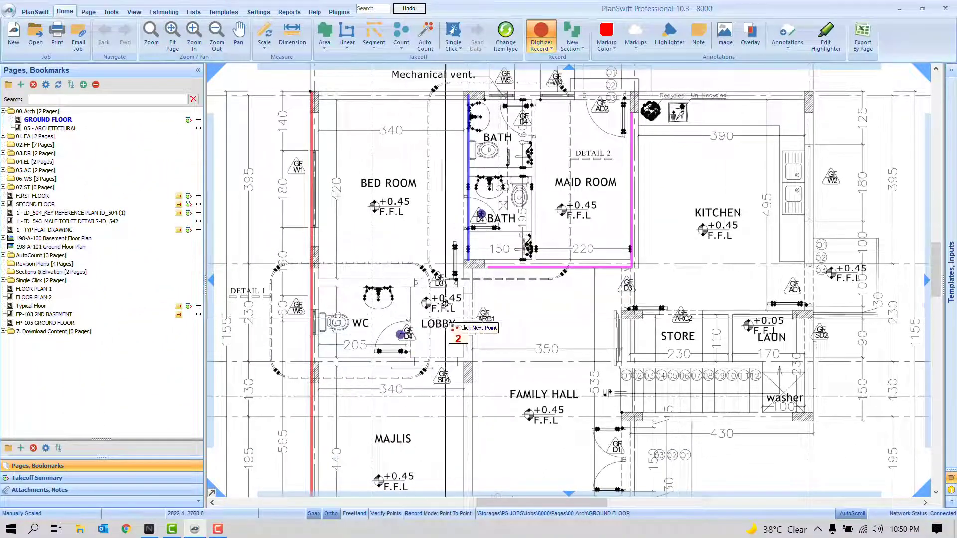
pyautogui.click(613, 107)
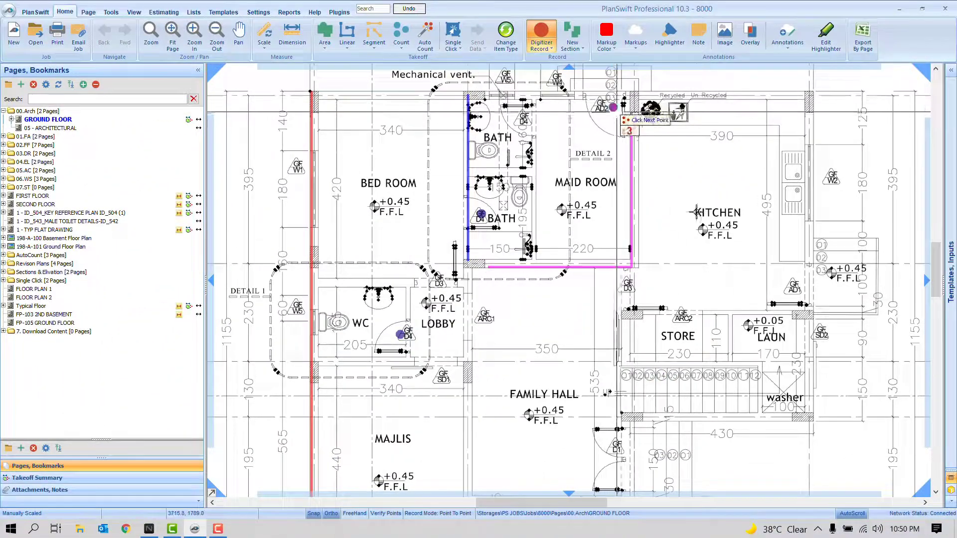
pyautogui.rightClick(697, 212)
pyautogui.click(722, 233)
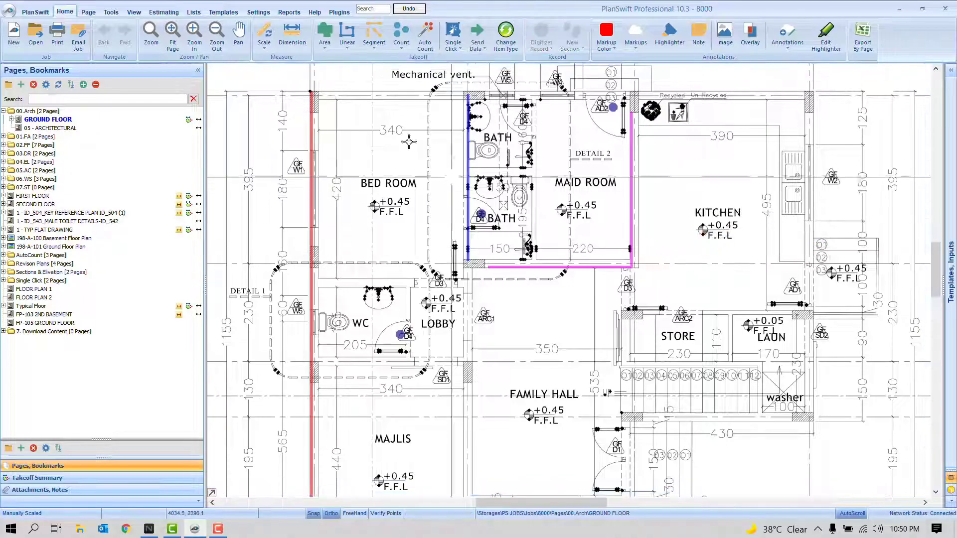
# - Expand the DOOR folder in the estimate to check the D-1 quantity, and return to the drawing
pyautogui.click(163, 12)
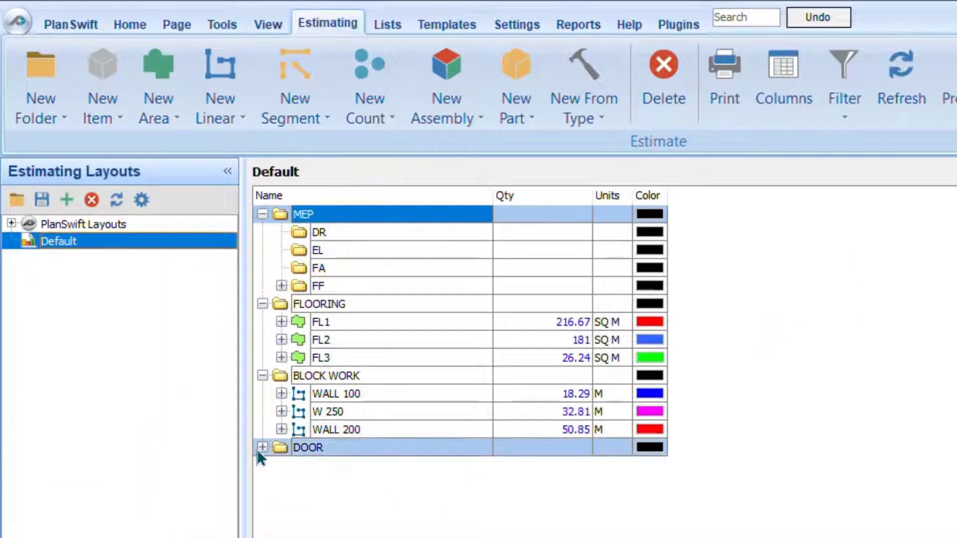
pyautogui.click(196, 336)
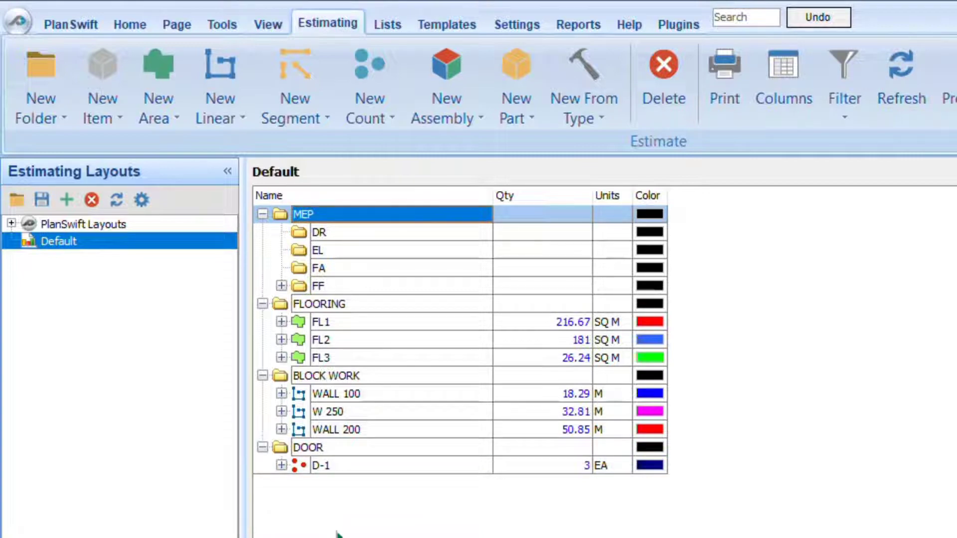
pyautogui.click(141, 30)
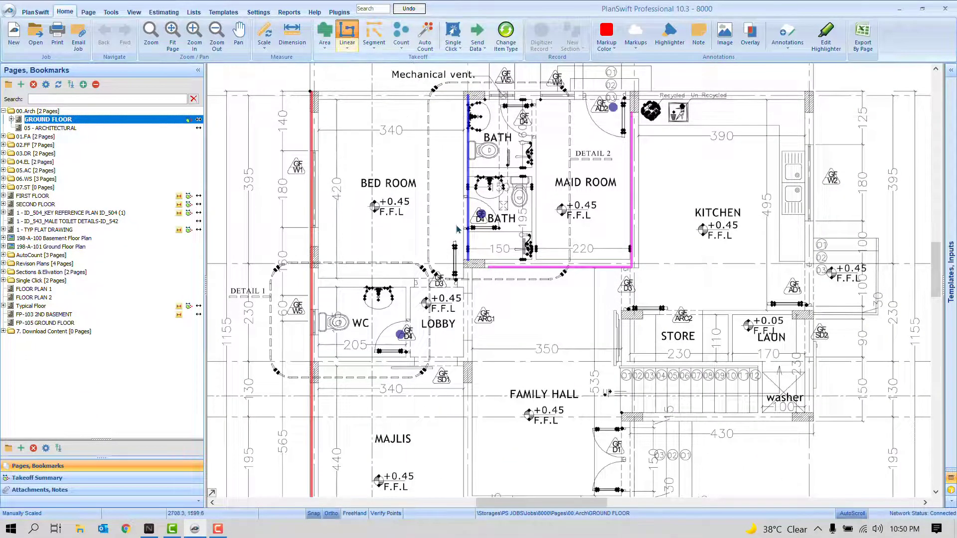
# - Create a linear takeoff item named WALL 250 and assign it to the BLOCK WORK folder
pyautogui.write('WA')
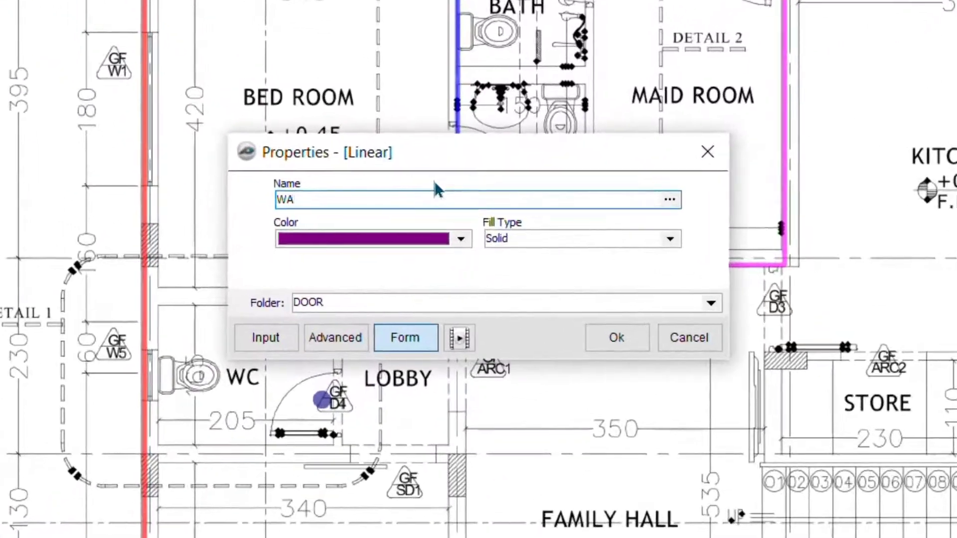
pyautogui.write('LL 250')
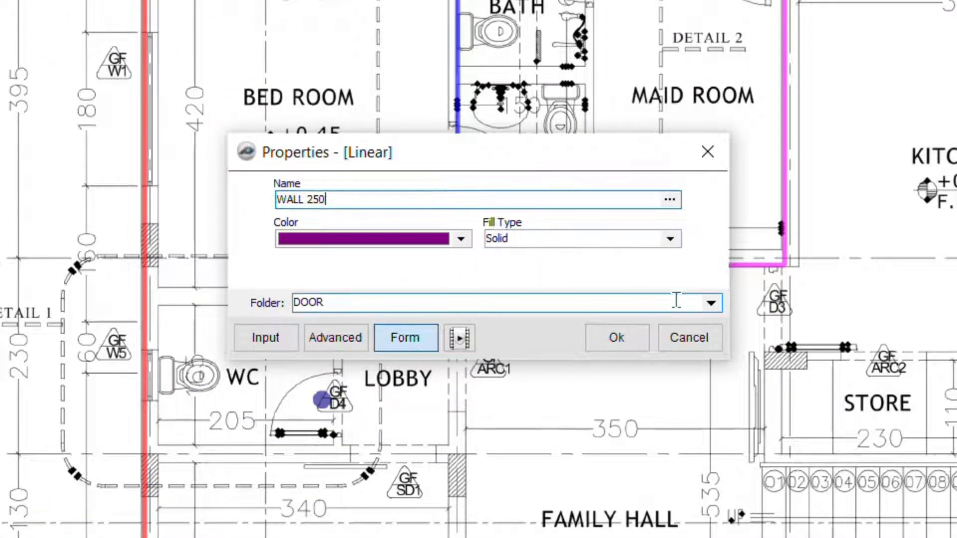
pyautogui.click(354, 298)
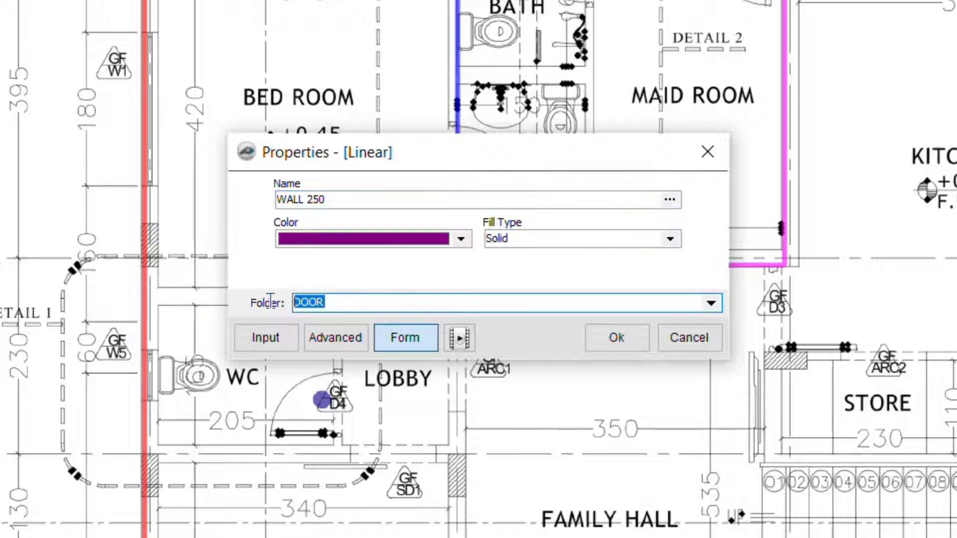
pyautogui.click(710, 303)
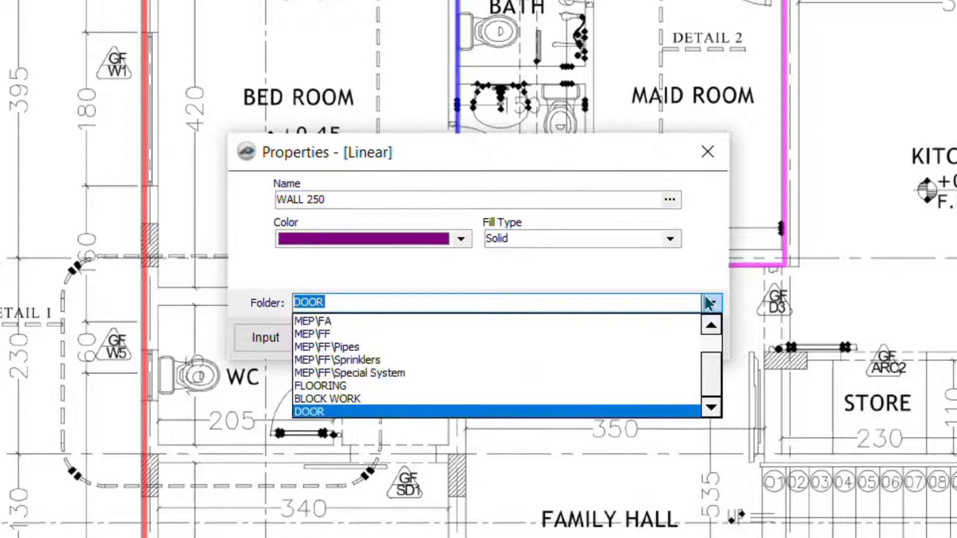
pyautogui.click(357, 401)
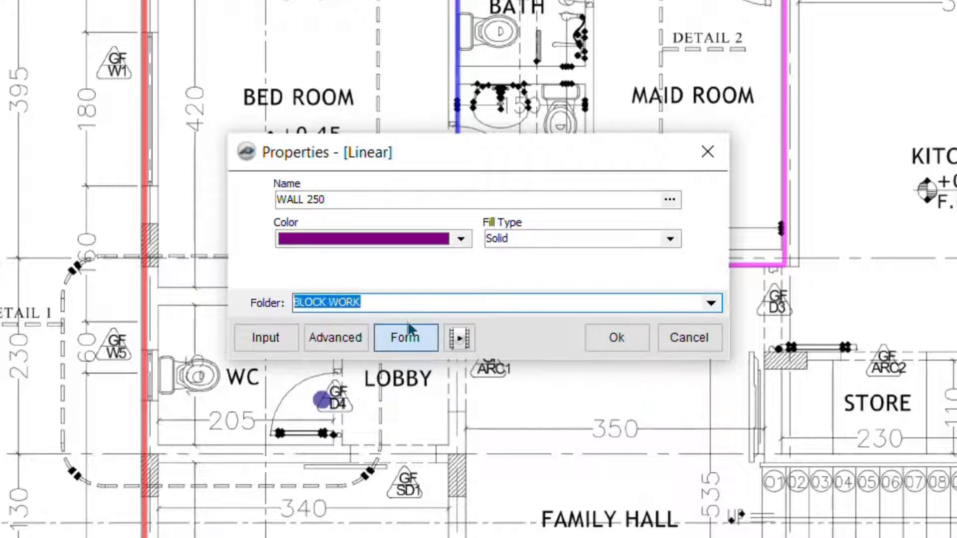
pyautogui.click(605, 342)
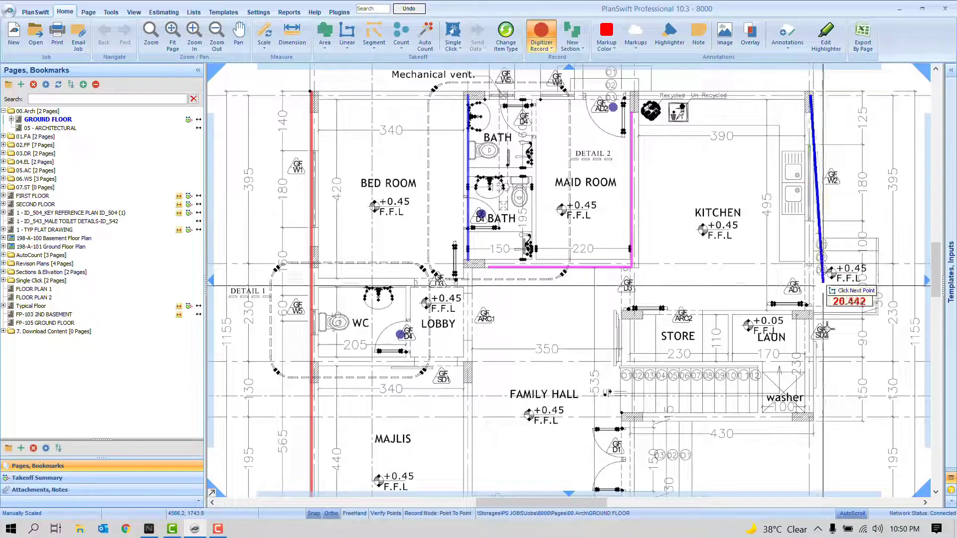
# - Trace WALL 250 along the kitchen's exterior wall for about 23.7 m, stop recording and review it in the estimate
pyautogui.click(808, 313)
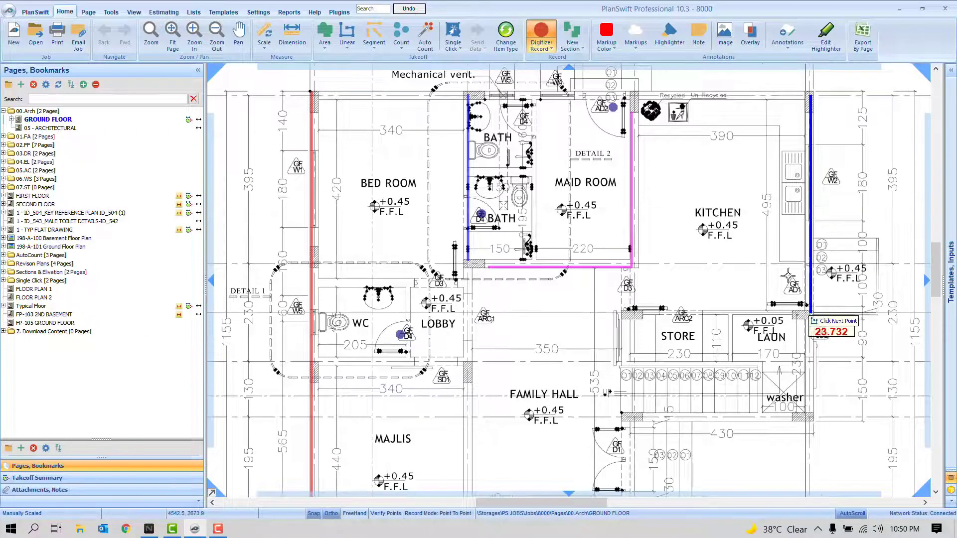
pyautogui.rightClick(760, 218)
pyautogui.click(775, 240)
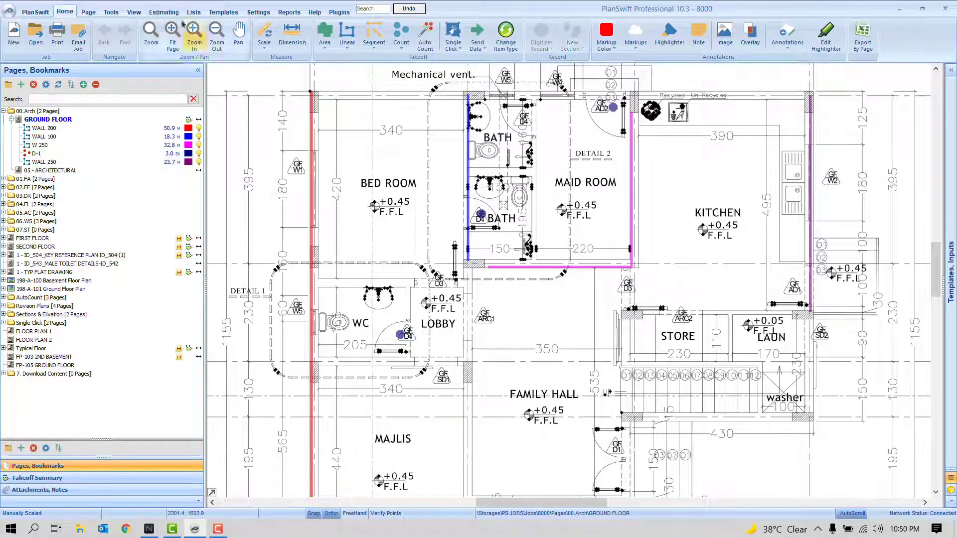
pyautogui.click(164, 11)
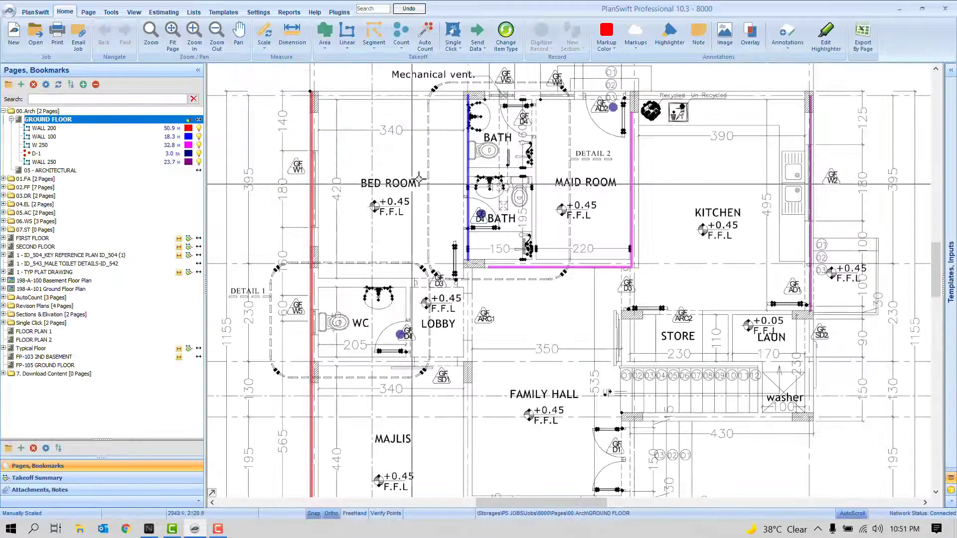
# - Create a scaled count item named W1 with no folder assigned
pyautogui.click(400, 34)
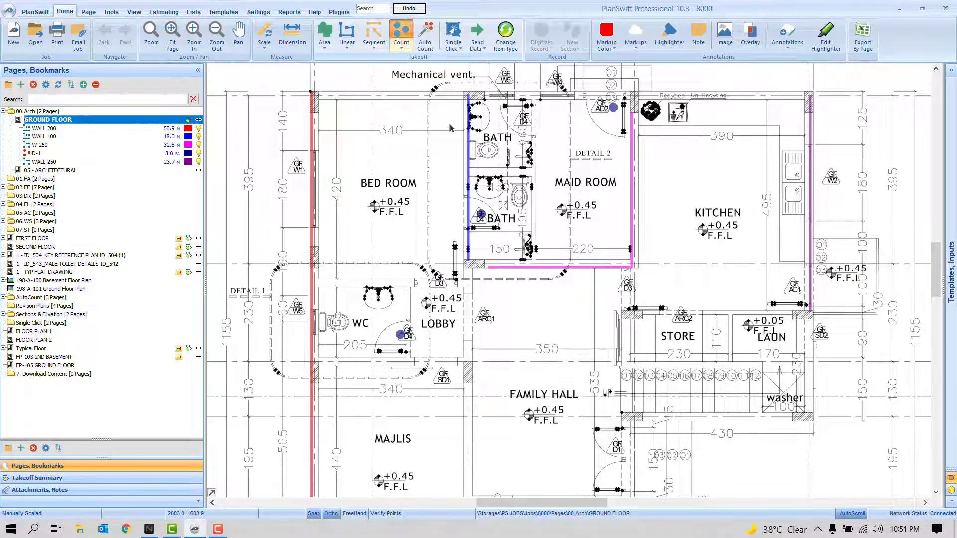
pyautogui.write('W1')
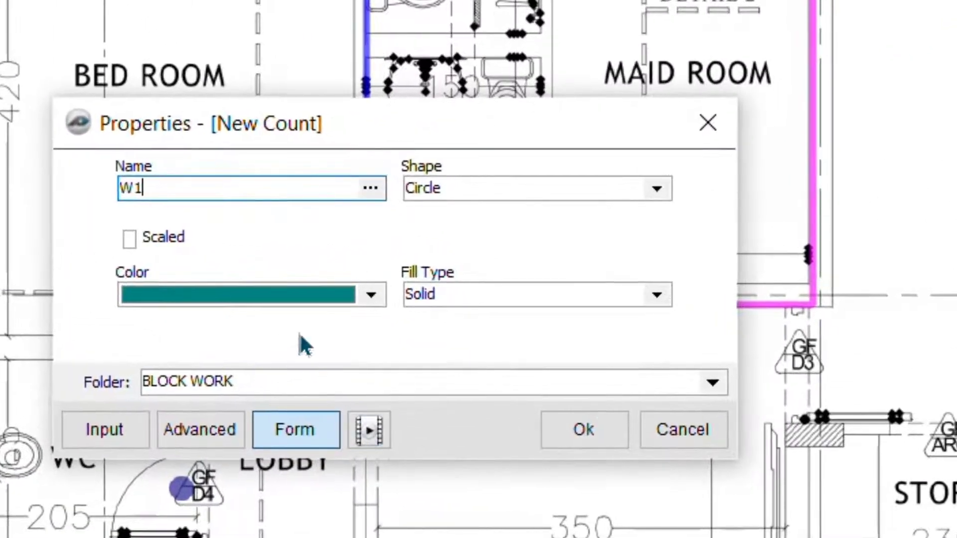
pyautogui.click(502, 384)
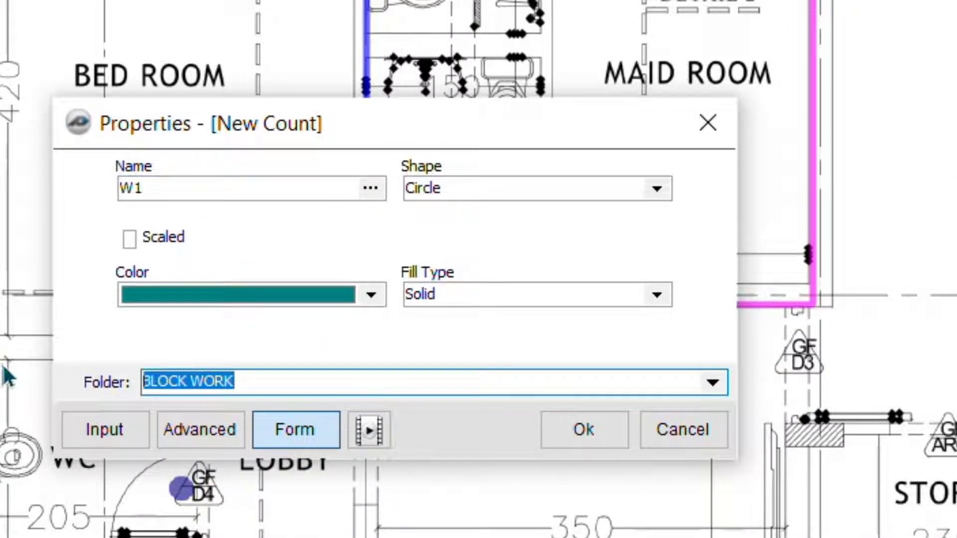
pyautogui.press('BackSpace')
pyautogui.click(130, 238)
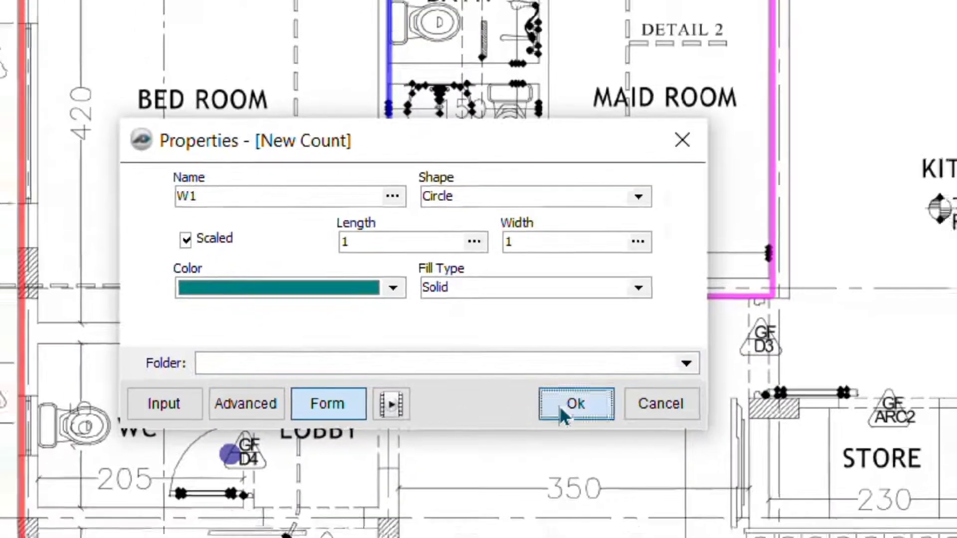
pyautogui.click(568, 438)
# - Place one W1 count marker on the bedroom's exterior wall and three outside the kitchen wall, and stop recording
pyautogui.click(313, 196)
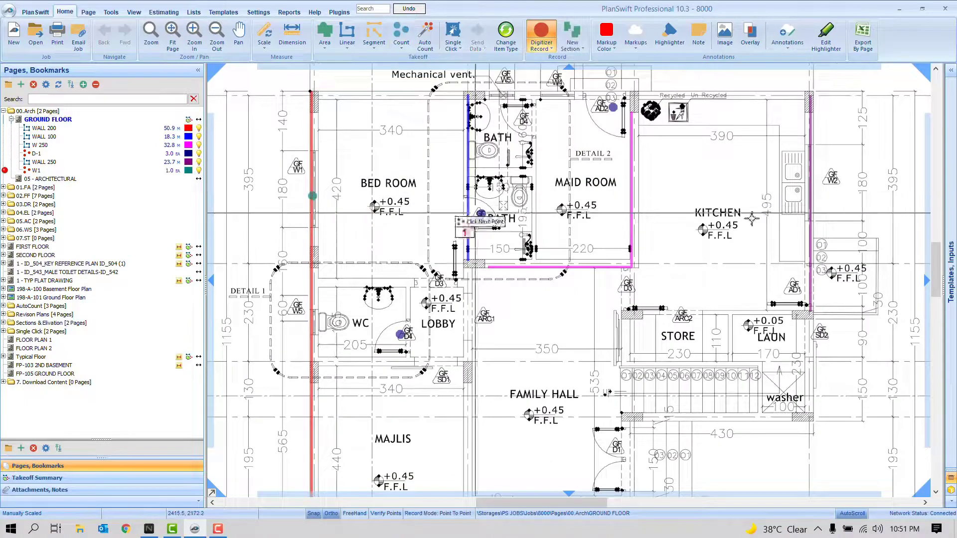
pyautogui.click(847, 130)
pyautogui.click(857, 173)
pyautogui.click(856, 220)
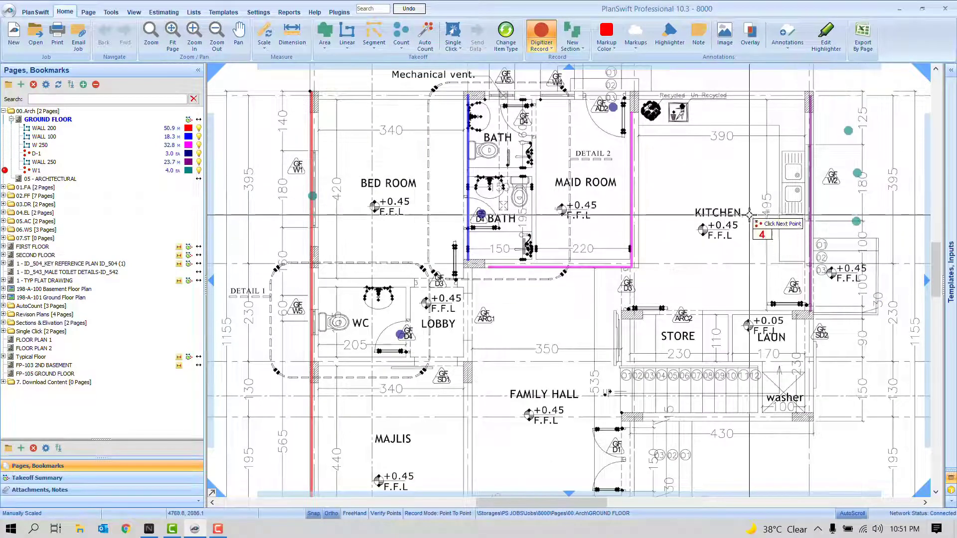
pyautogui.rightClick(766, 239)
pyautogui.click(778, 259)
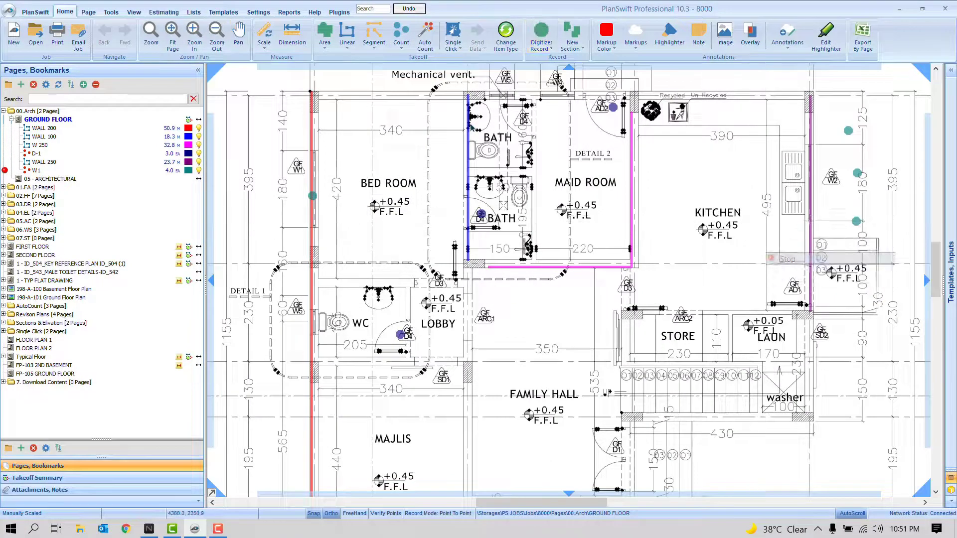
# - Open the estimate and create a top-level folder named Windows
pyautogui.click(164, 12)
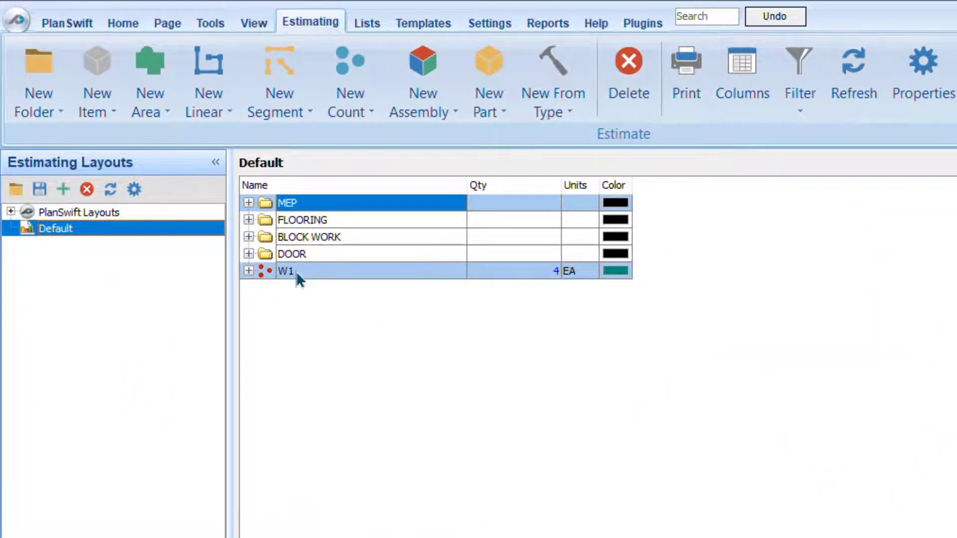
pyautogui.click(294, 270)
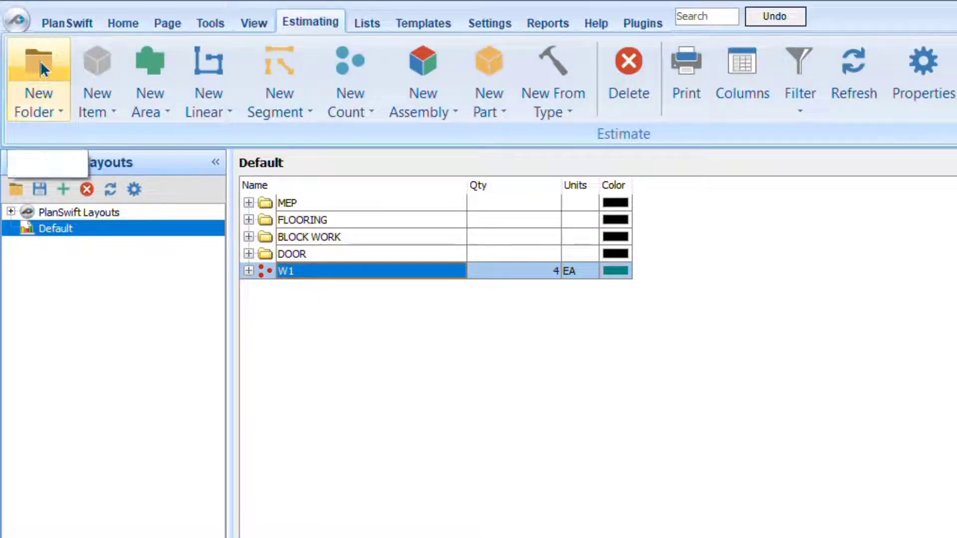
pyautogui.click(38, 54)
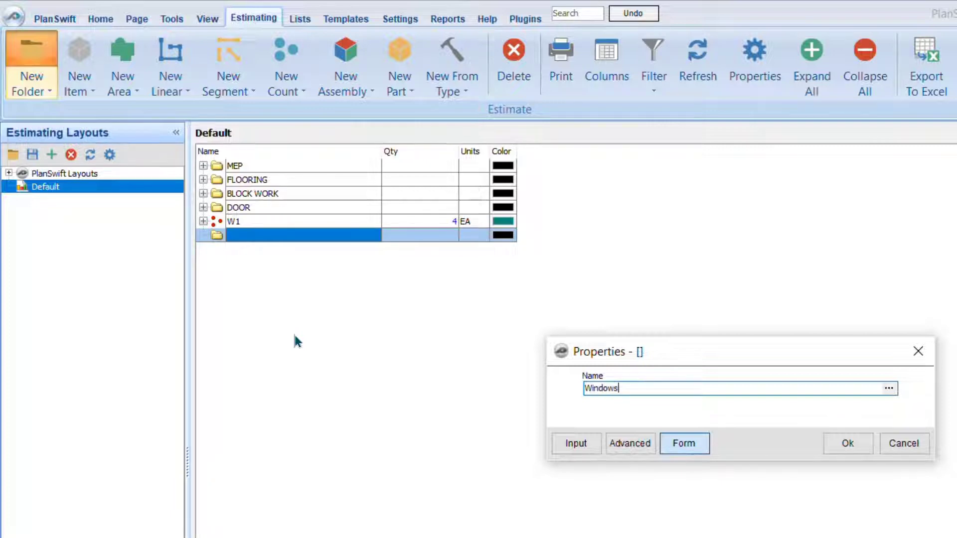
pyautogui.click(858, 445)
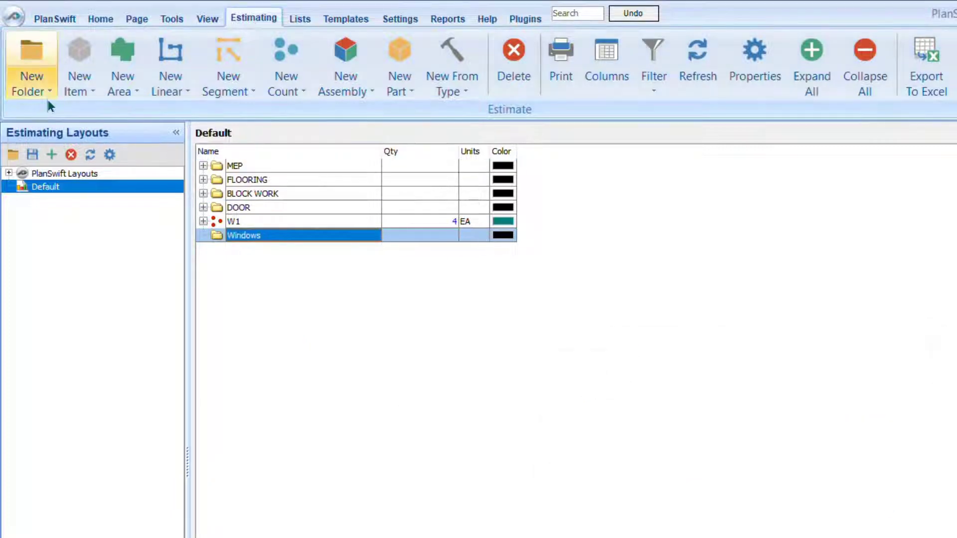
# - Create two more top-level estimate folders named Civil and STR
pyautogui.click(42, 53)
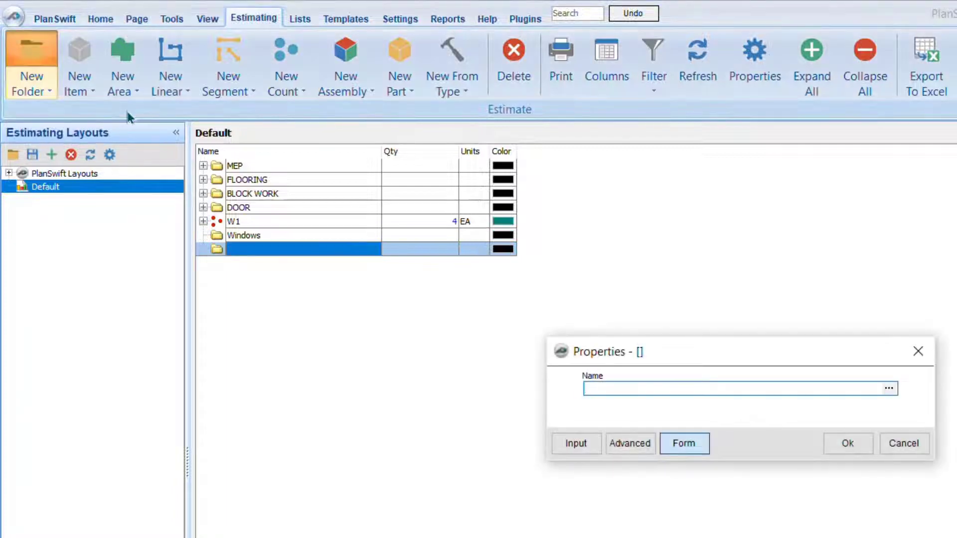
pyautogui.write('Civil')
pyautogui.press('Return')
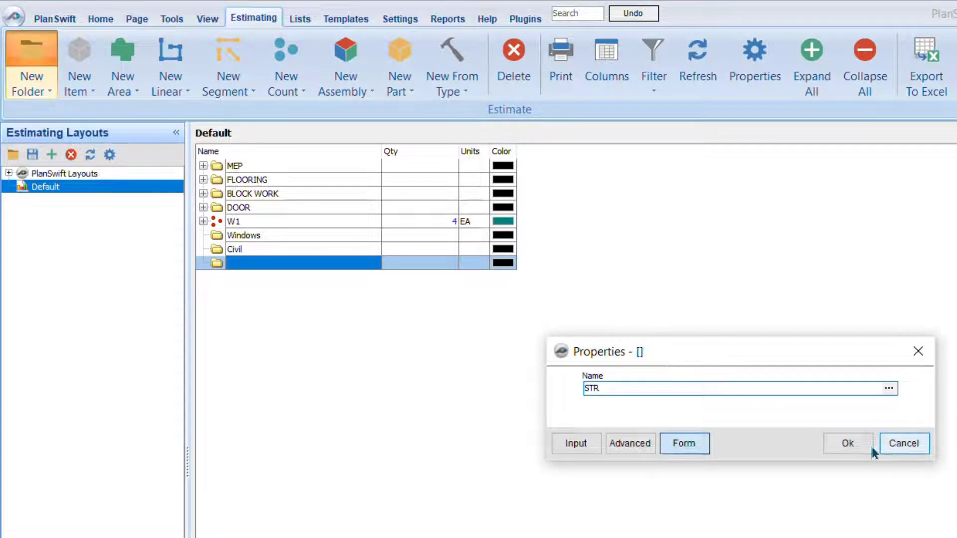
pyautogui.click(847, 443)
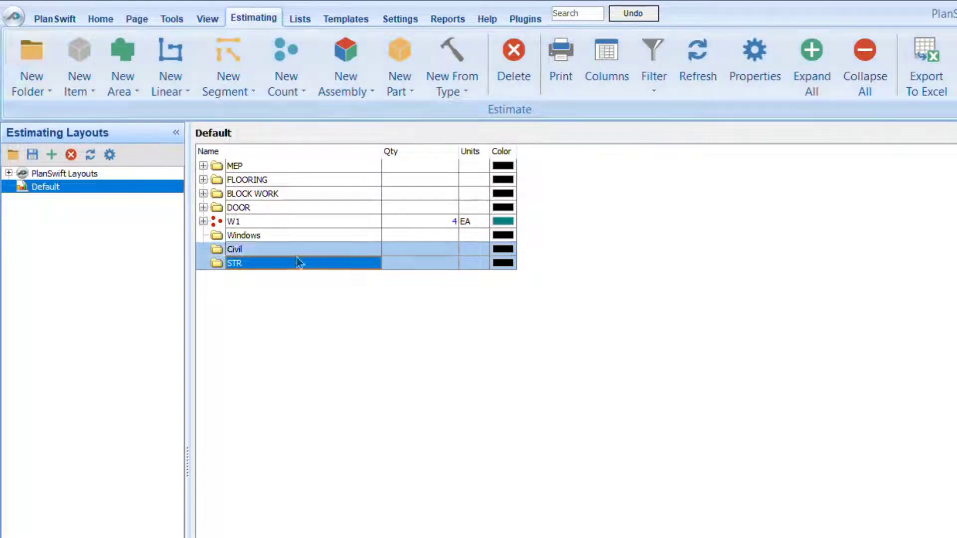
# - Add two sub-folders named 1 and 2 inside the STR folder
pyautogui.click(22, 93)
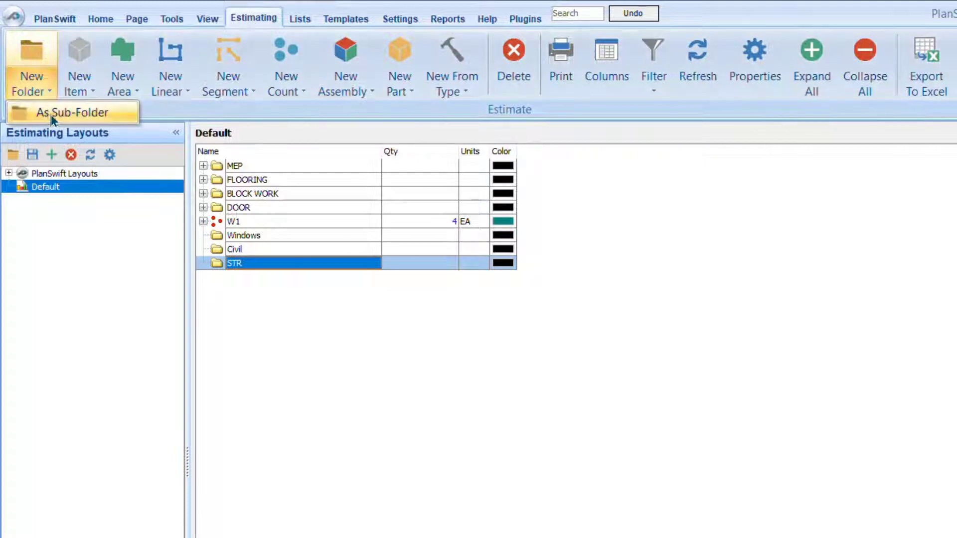
pyautogui.click(52, 114)
pyautogui.write('1')
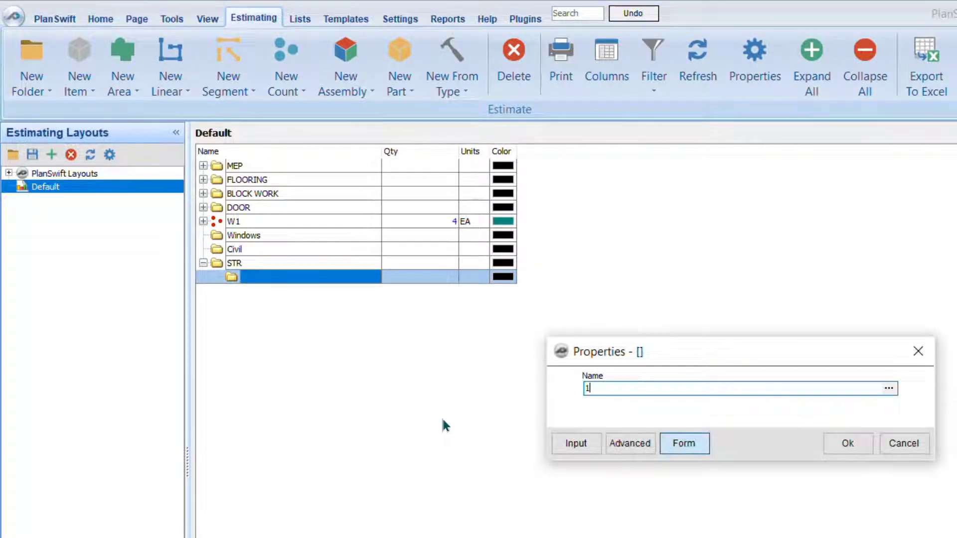
pyautogui.click(847, 443)
pyautogui.click(250, 267)
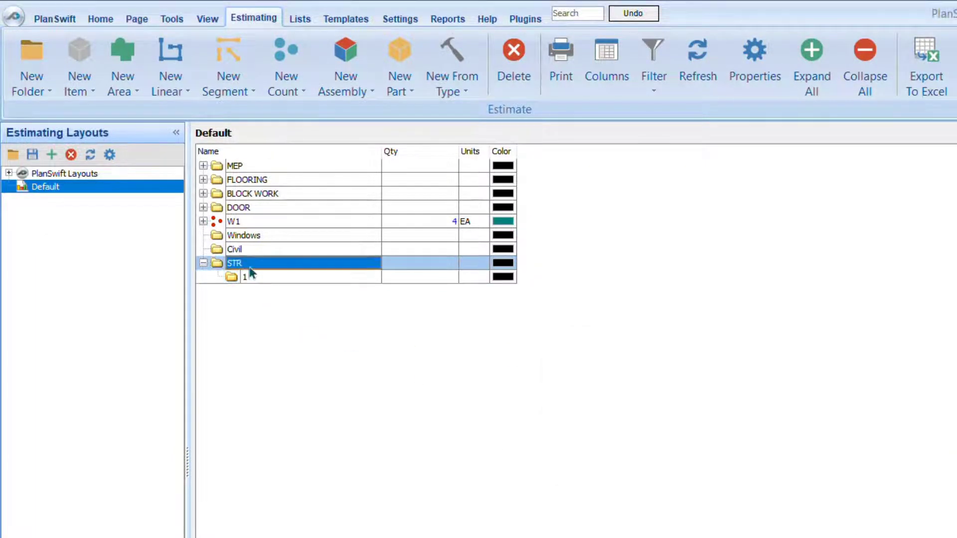
pyautogui.click(46, 89)
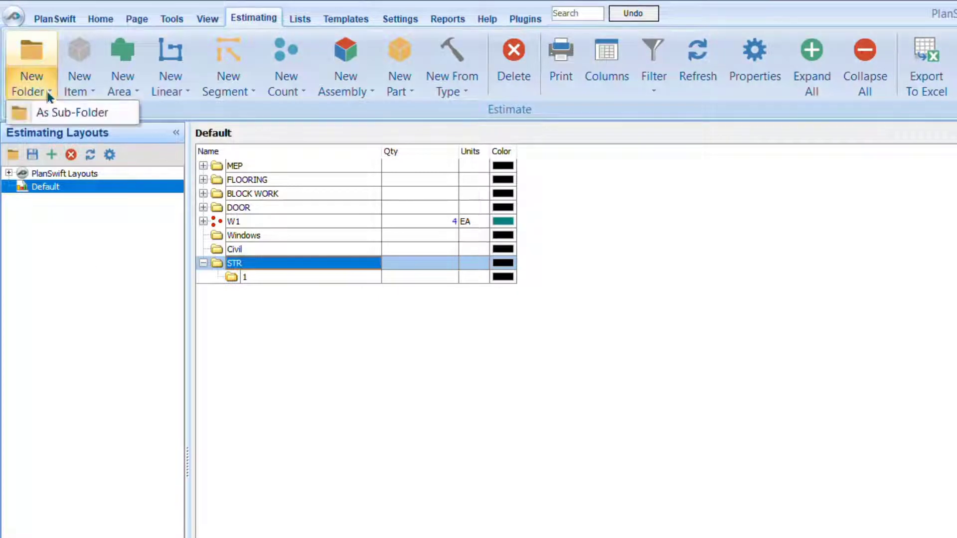
pyautogui.click(70, 108)
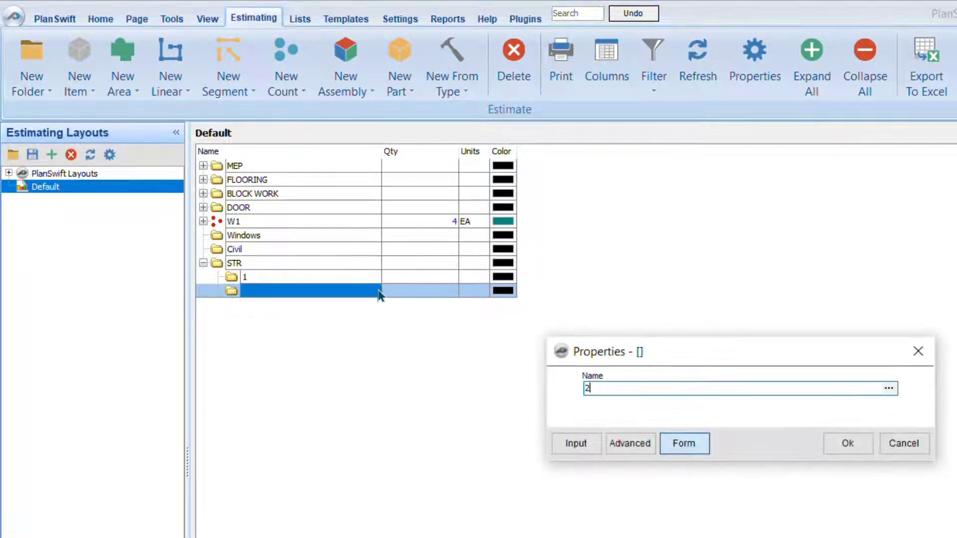
pyautogui.write('2')
pyautogui.click(837, 444)
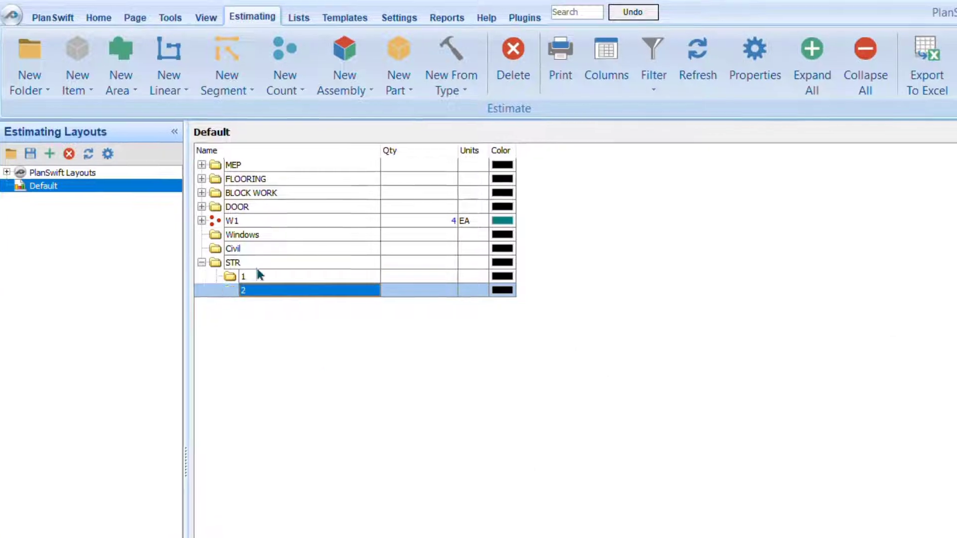
# - Review the nested sub-folders of MEP and its FF folder, and collapse the MEP and STR folders again
pyautogui.click(202, 164)
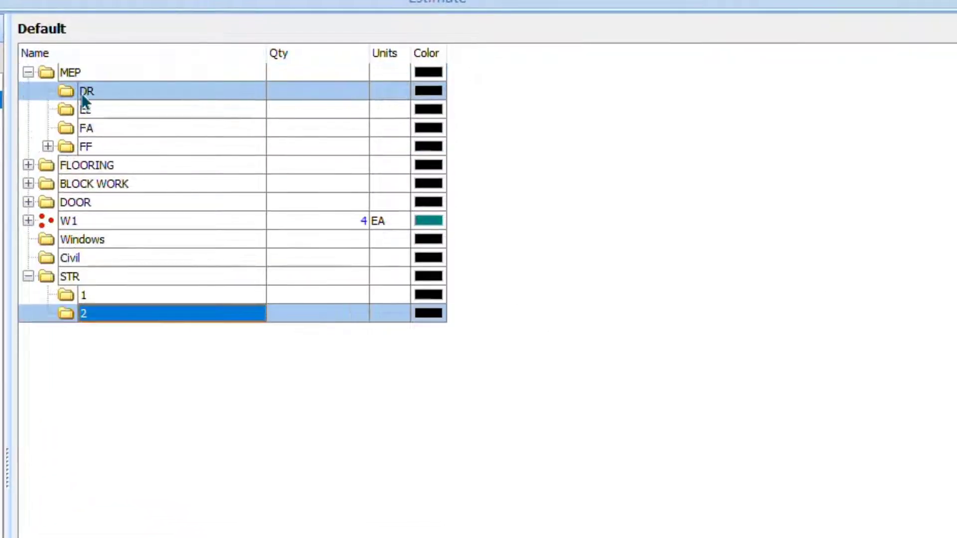
pyautogui.click(47, 146)
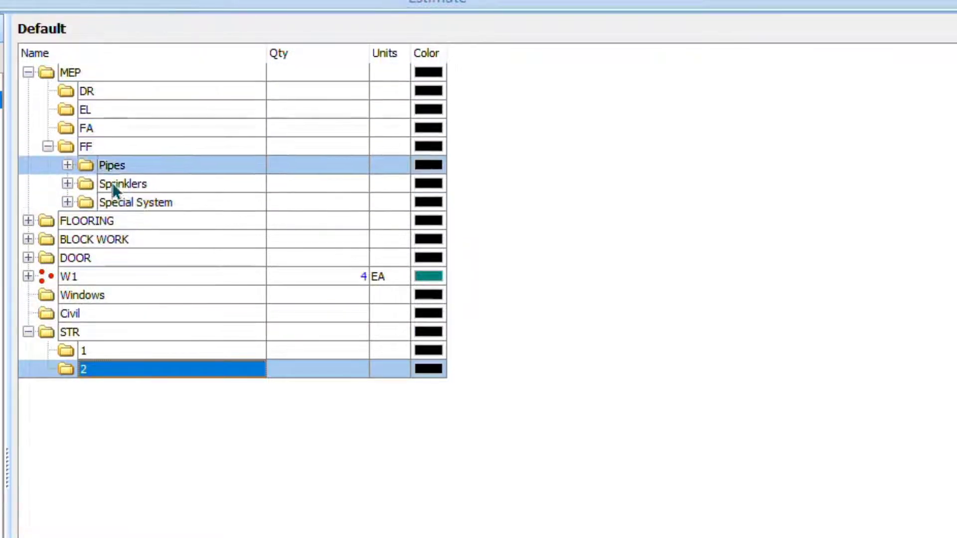
pyautogui.click(48, 146)
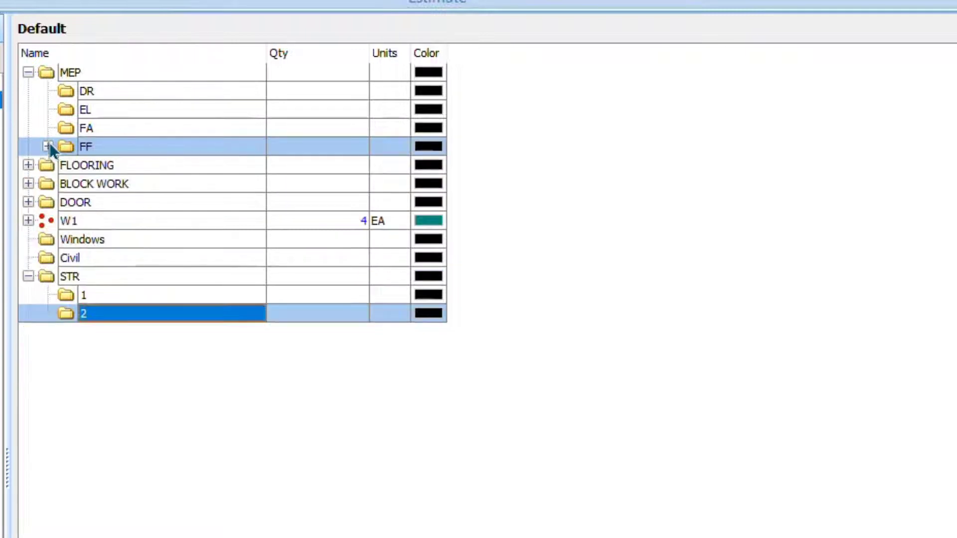
pyautogui.click(28, 73)
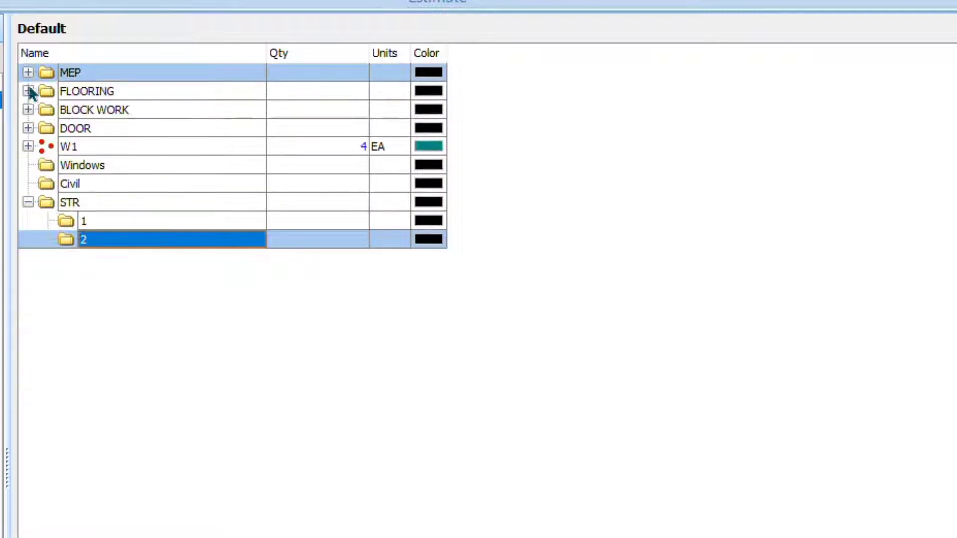
pyautogui.click(28, 202)
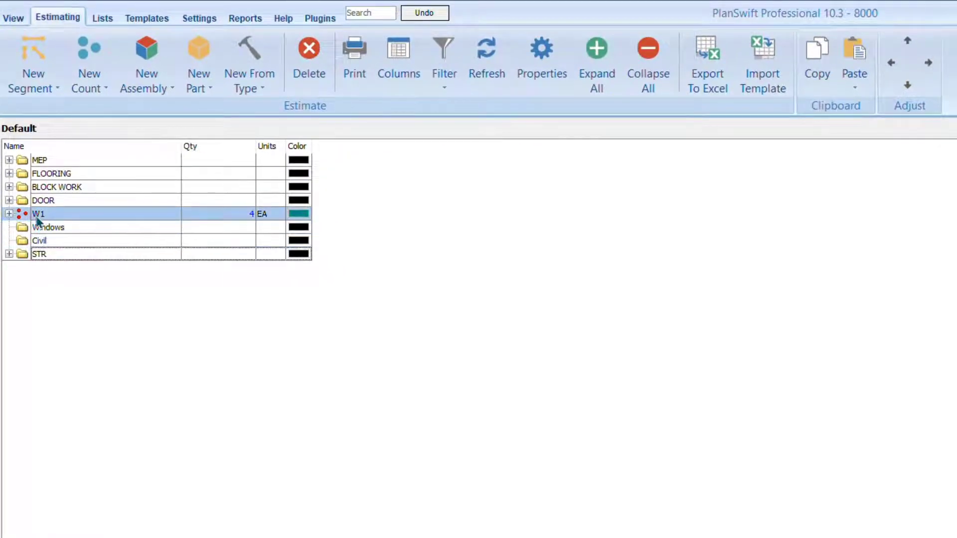
# - Move the W1 count item below the Windows folder and nest it inside that folder
pyautogui.click(36, 216)
pyautogui.moveTo(48, 218); pyautogui.dragTo(63, 241)
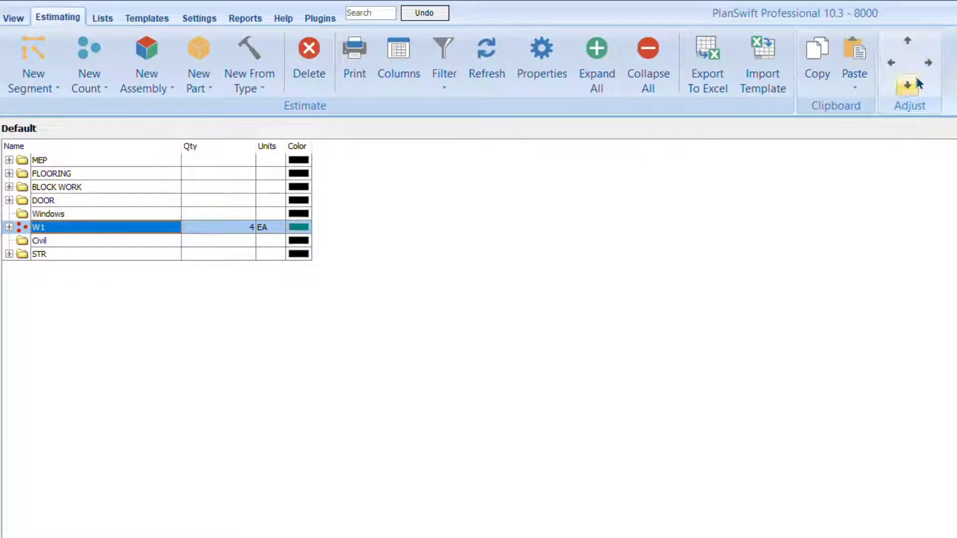
pyautogui.click(927, 63)
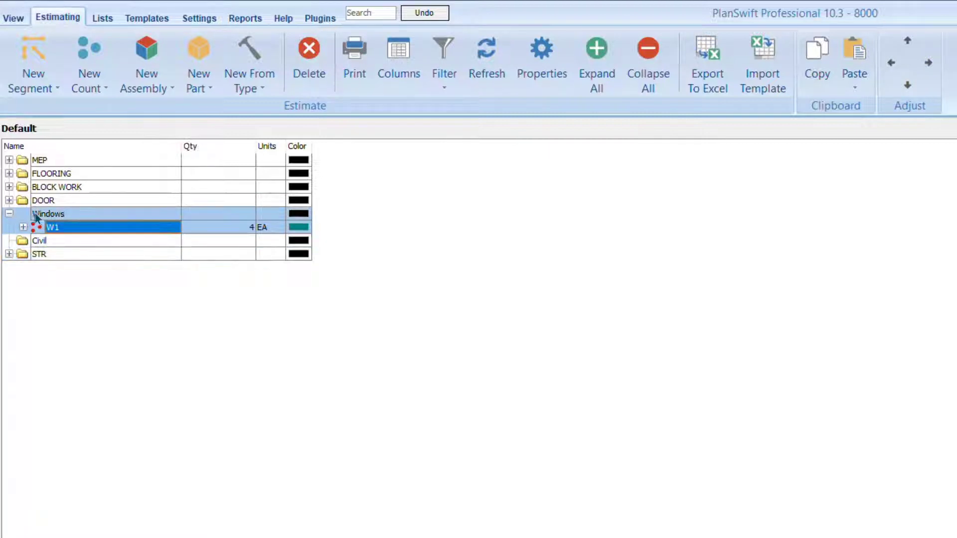
pyautogui.click(9, 213)
pyautogui.click(9, 213)
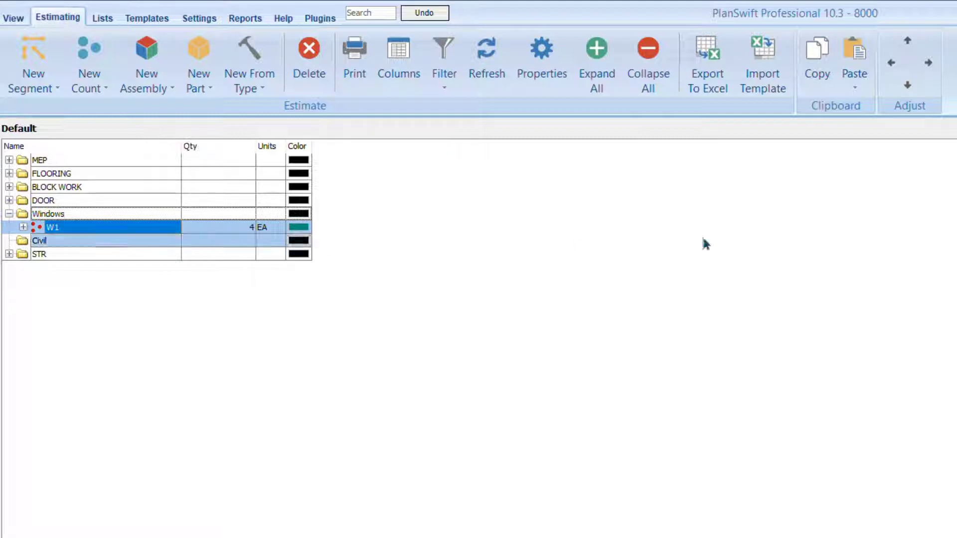
# - Try out moving W1 out of the Windows folder and down the list, and collapse Windows
pyautogui.click(890, 63)
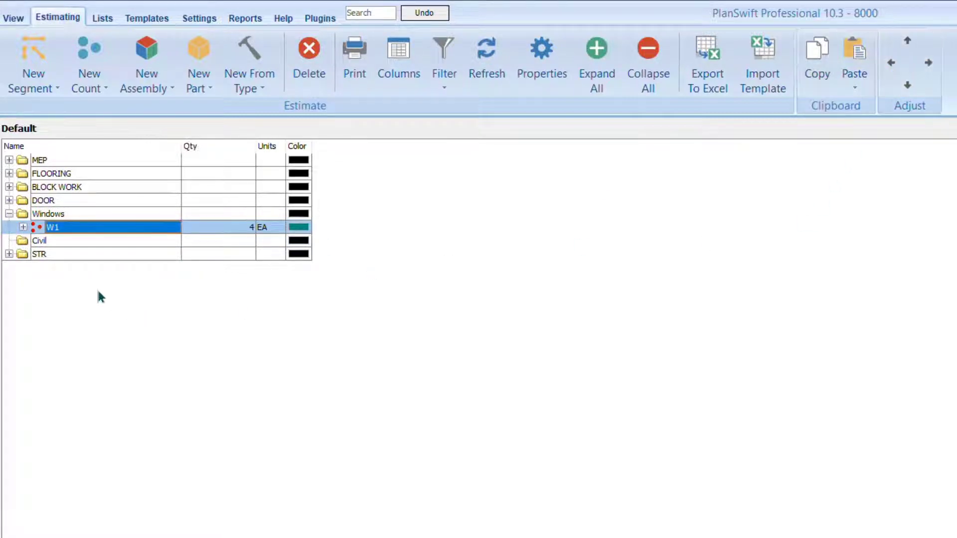
pyautogui.click(8, 214)
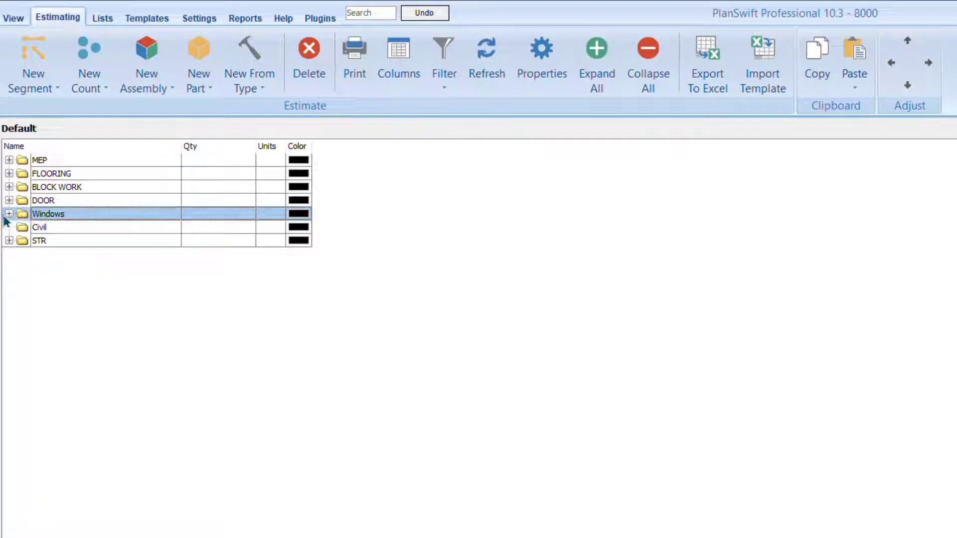
pyautogui.click(907, 84)
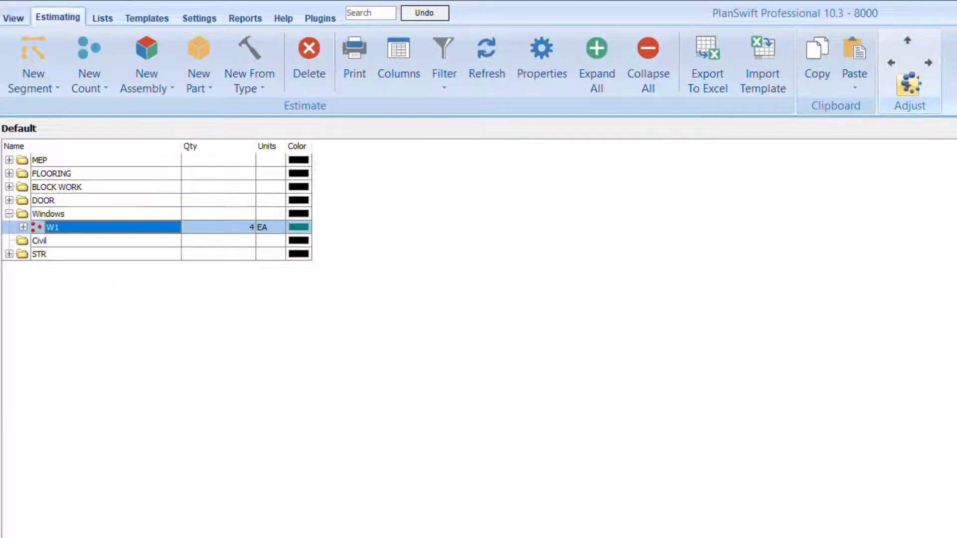
pyautogui.click(9, 214)
# - Reorder the Civil folder below STR, nest it inside STR as a sub-folder, and collapse STR
pyautogui.click(46, 227)
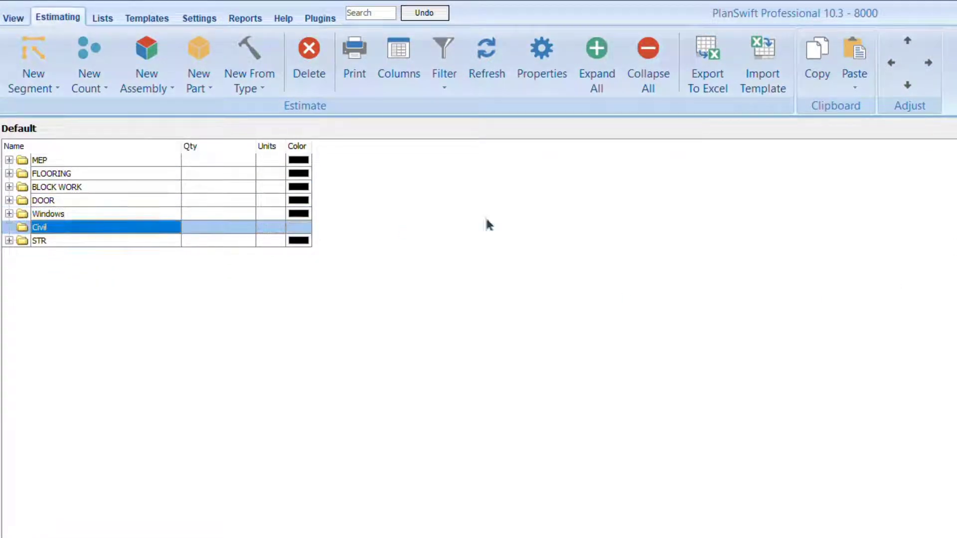
pyautogui.click(907, 85)
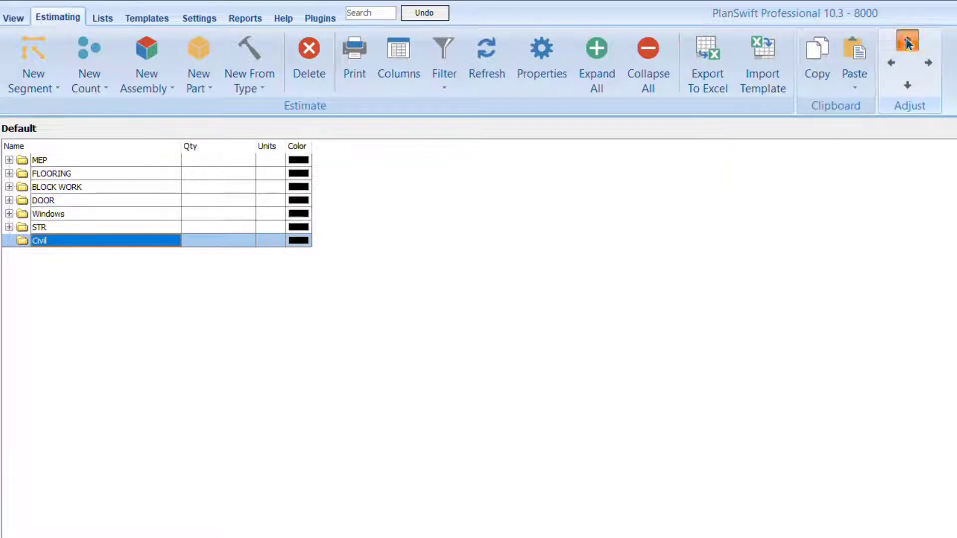
pyautogui.click(907, 42)
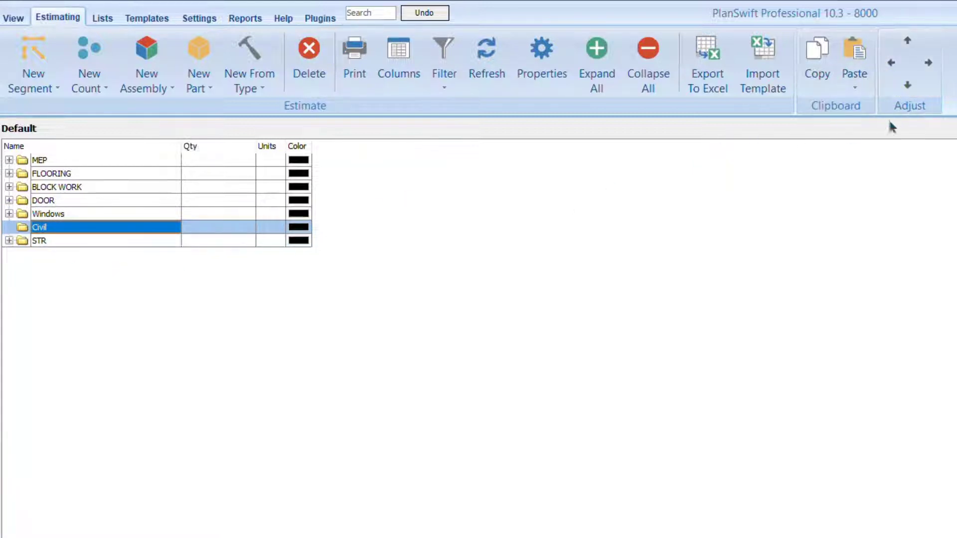
pyautogui.click(907, 84)
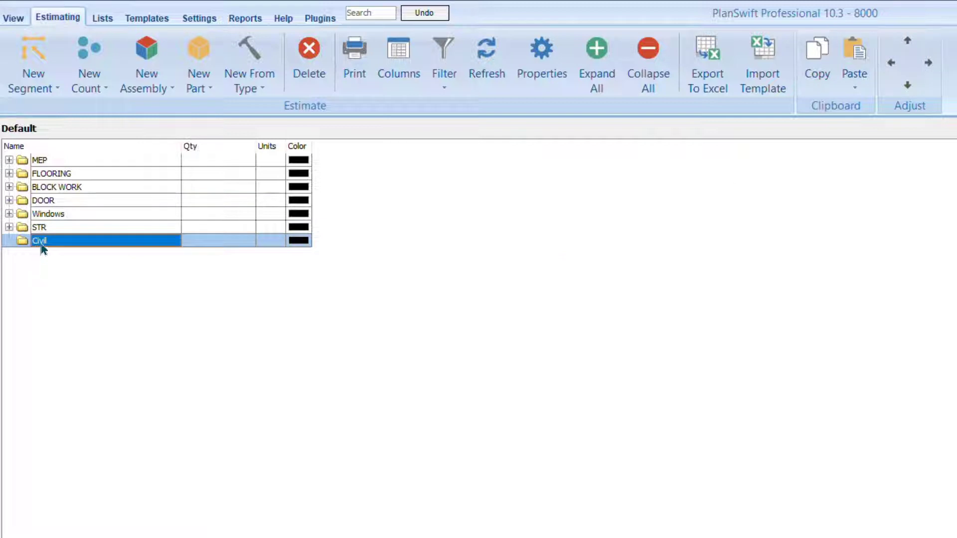
pyautogui.click(927, 63)
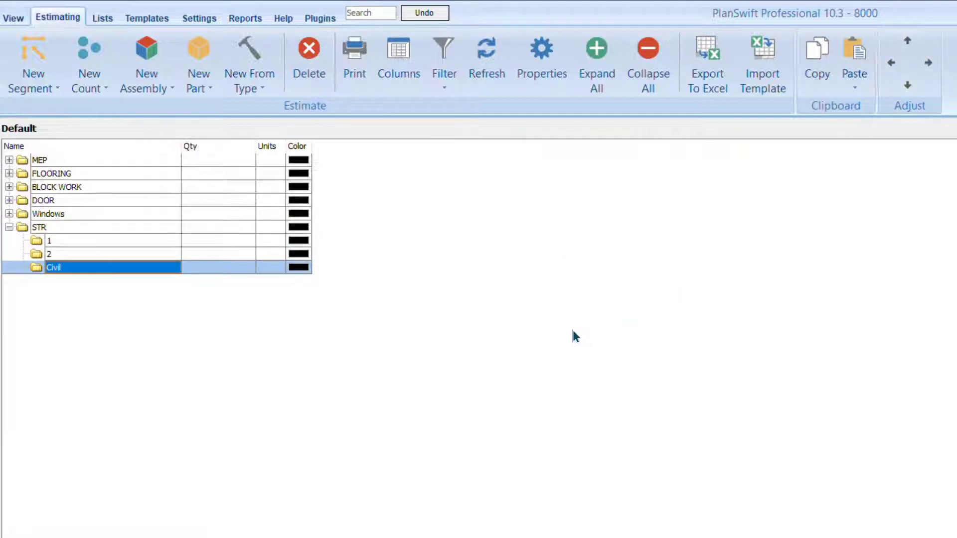
pyautogui.click(9, 226)
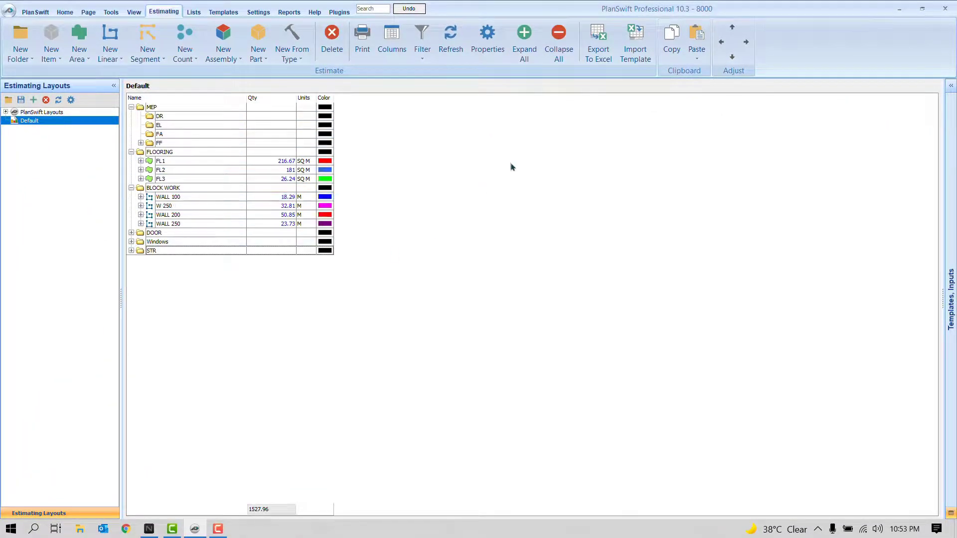
# - Export the estimate to Excel with MEP, FLOORING and BLOCK WORK expanded, and review the exported rows in the Excel workbook
pyautogui.click(598, 59)
pyautogui.click(242, 531)
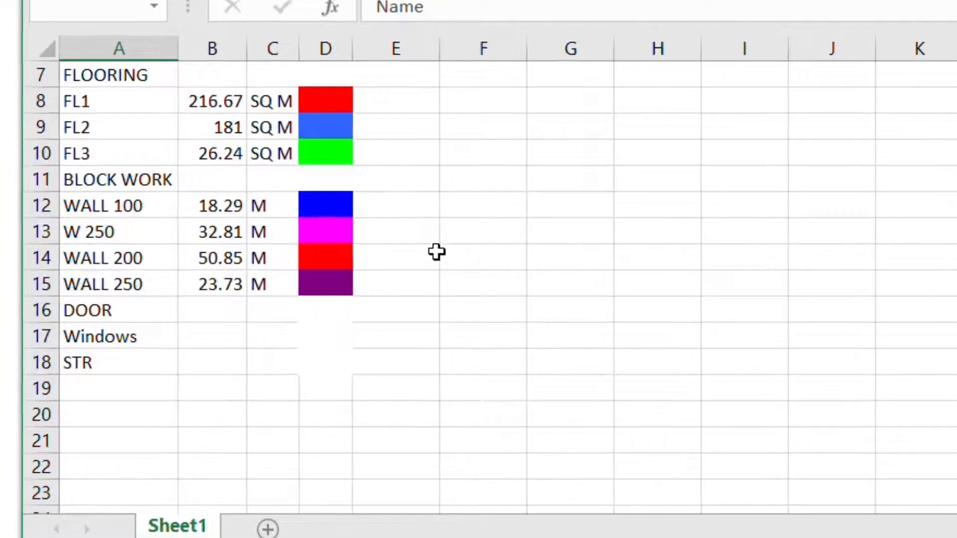
pyautogui.moveTo(92, 79); pyautogui.dragTo(319, 56)
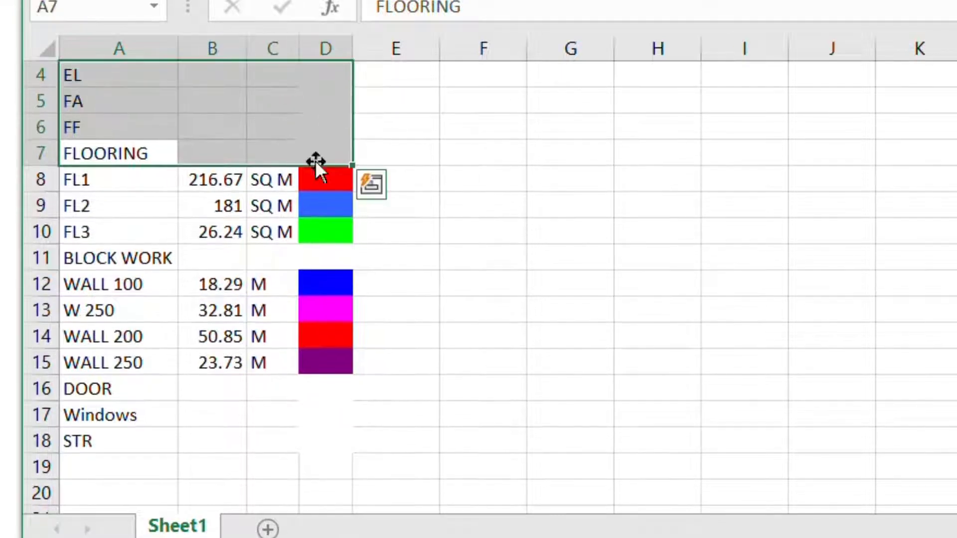
pyautogui.click(317, 158)
pyautogui.scroll(-1, 349, 159)
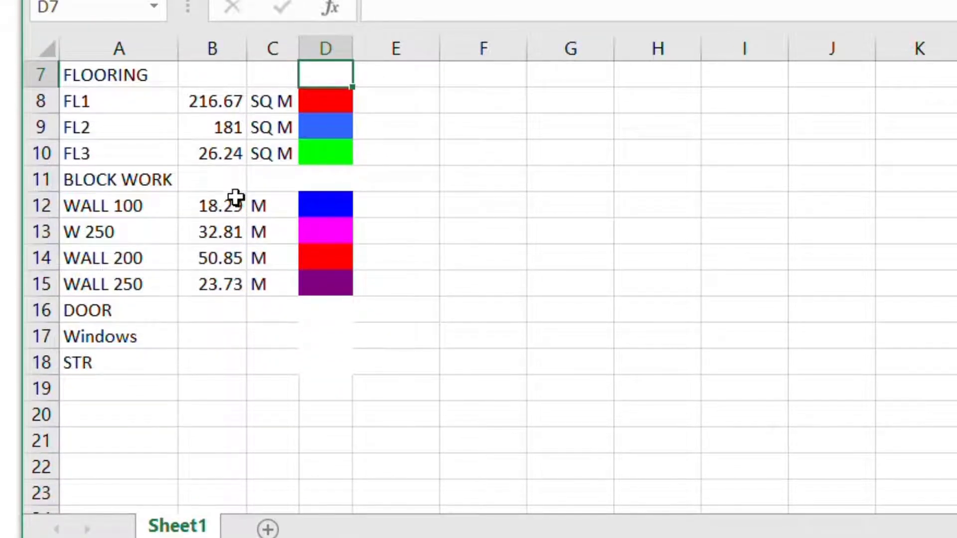
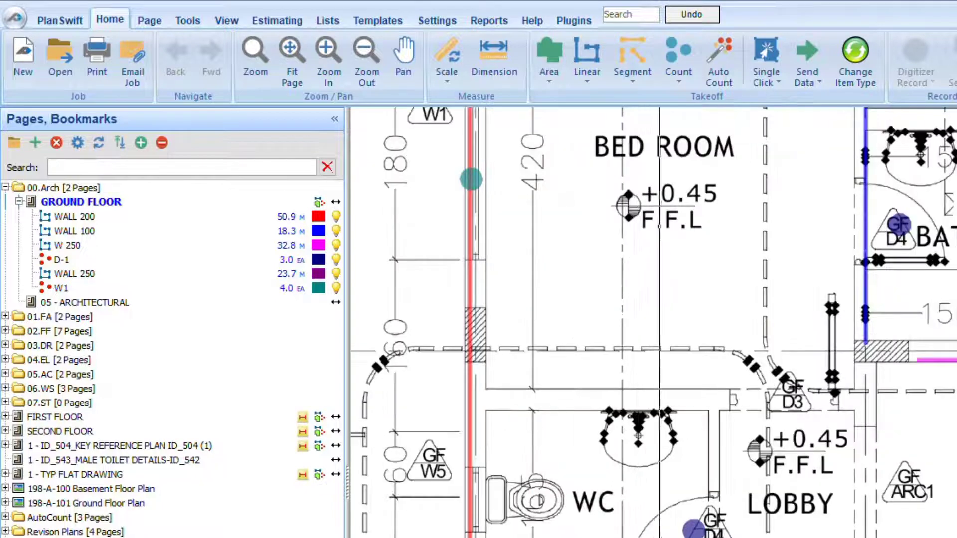
# - Expand all folders and pages in the Pages, Bookmarks list and look through the takeoff items they contain
pyautogui.moveTo(604, 537); pyautogui.dragTo(618, 398)
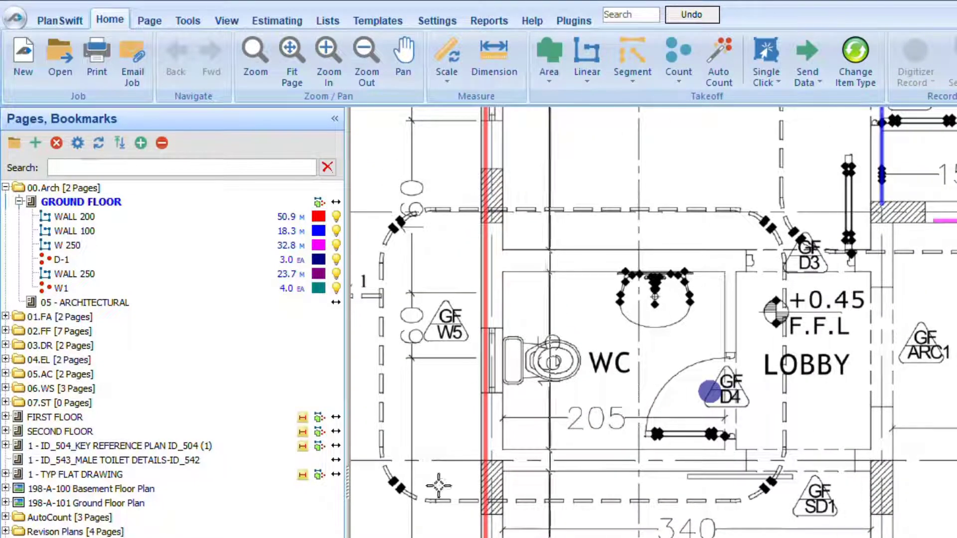
pyautogui.click(9, 216)
pyautogui.click(11, 242)
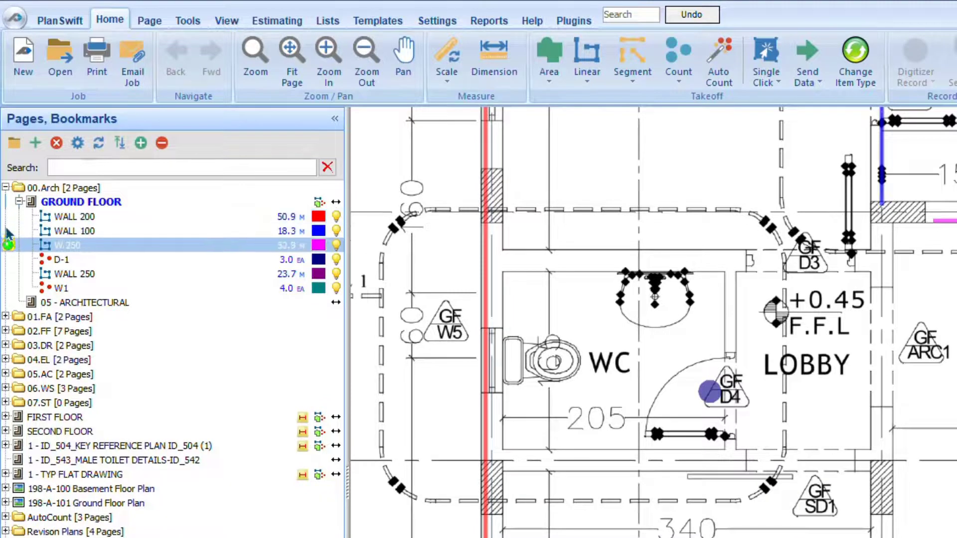
pyautogui.click(12, 232)
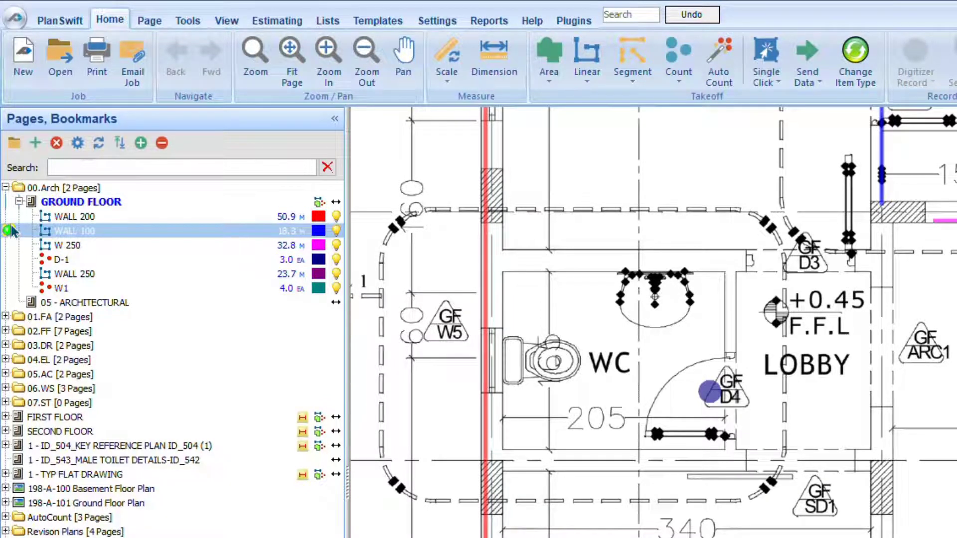
pyautogui.click(141, 145)
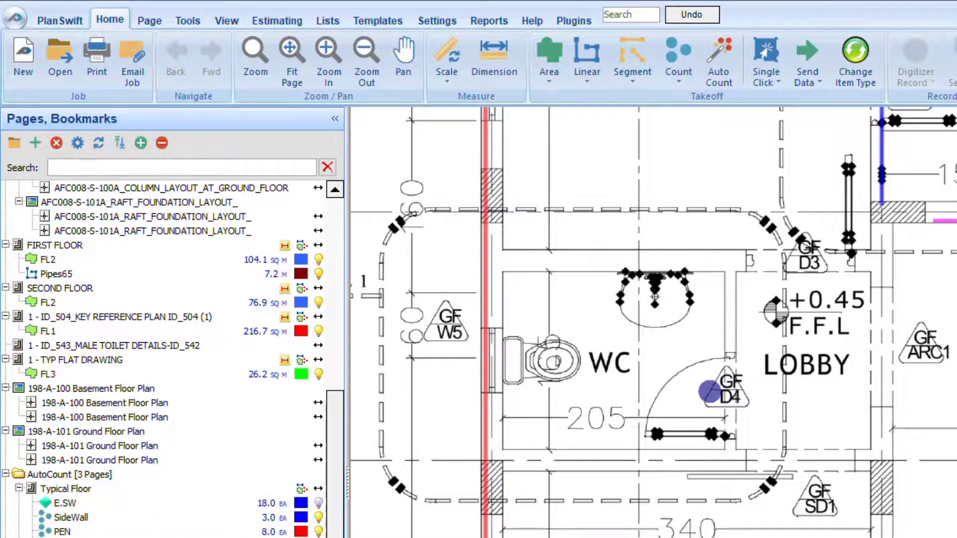
pyautogui.scroll(2, 170, 359)
pyautogui.scroll(6, 169, 358)
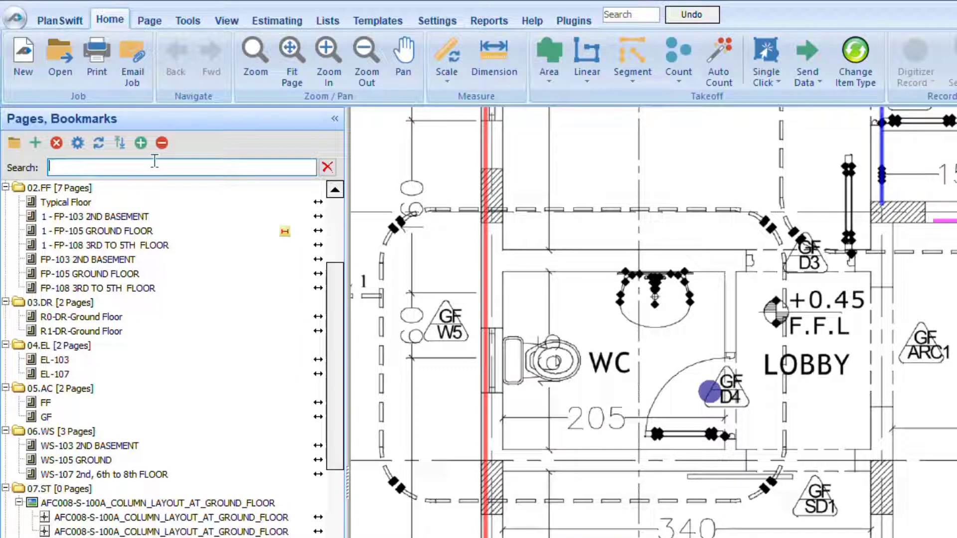
# - Search the pages list for "Wall 200", locate the matching takeoff item, and clear the search
pyautogui.write('all 200')
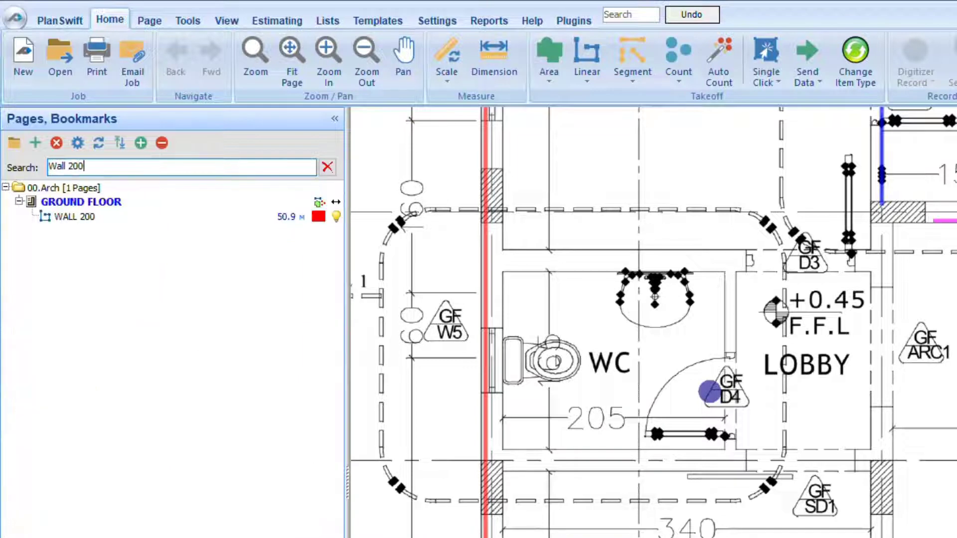
pyautogui.click(24, 217)
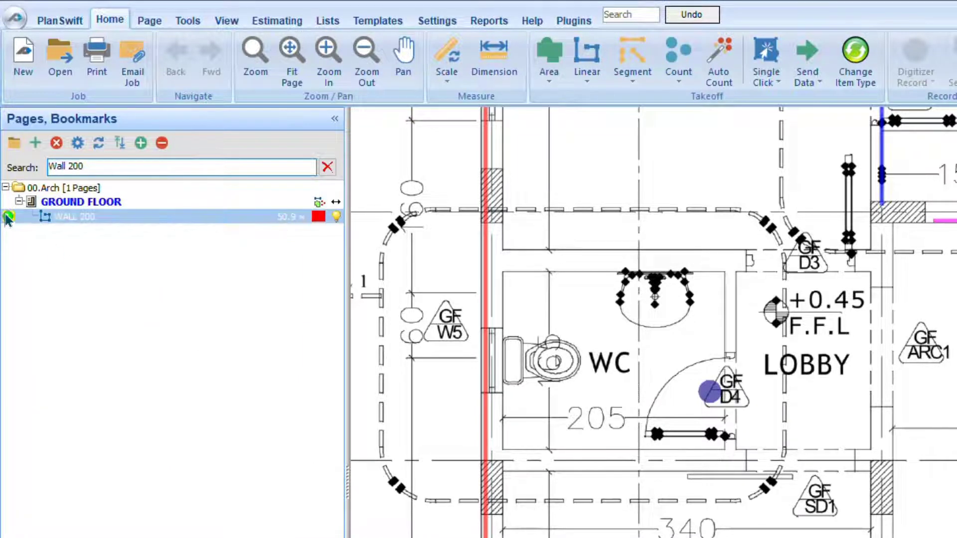
pyautogui.click(88, 166)
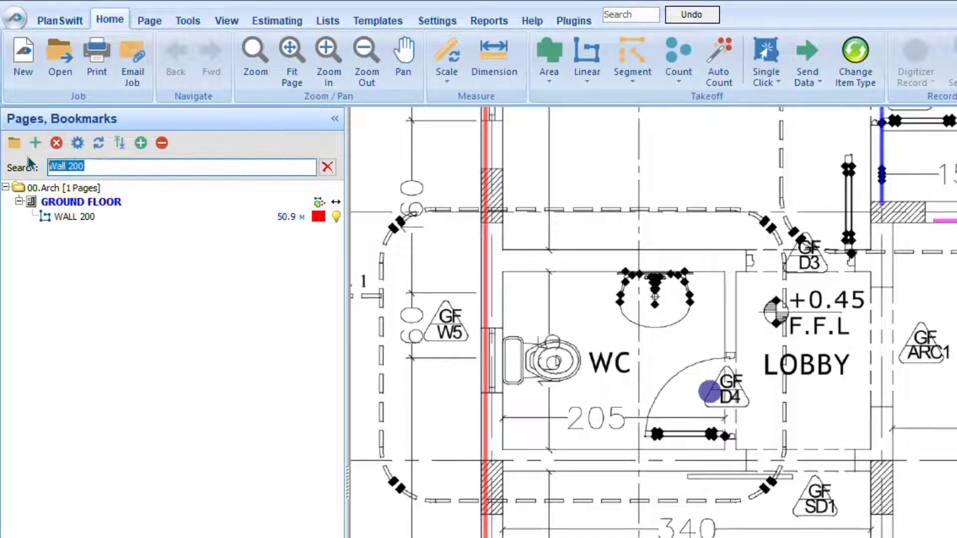
pyautogui.press('BackSpace')
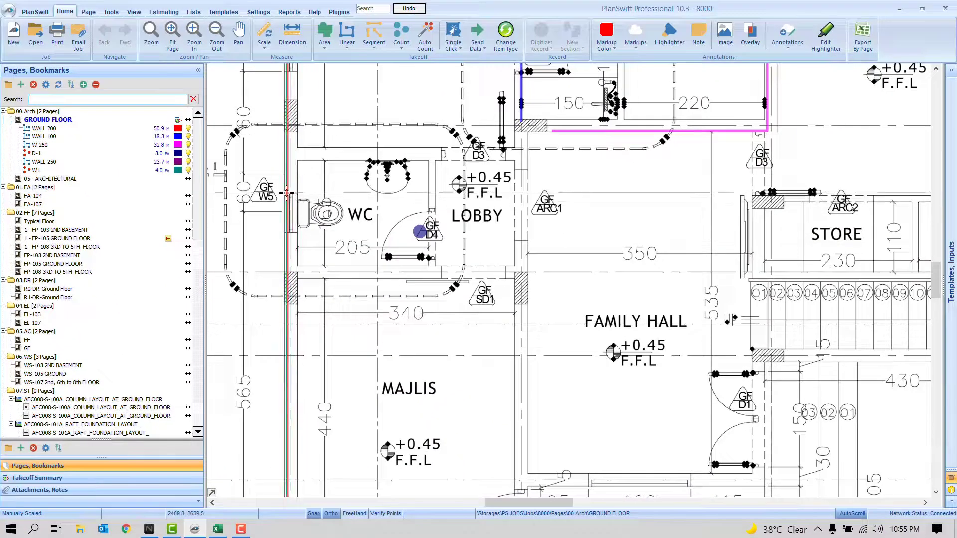
# - Add a new section to the WALL 200 takeoff along the wall separating the WC and Lobby from the Majlis, and stop recording
pyautogui.click(287, 192)
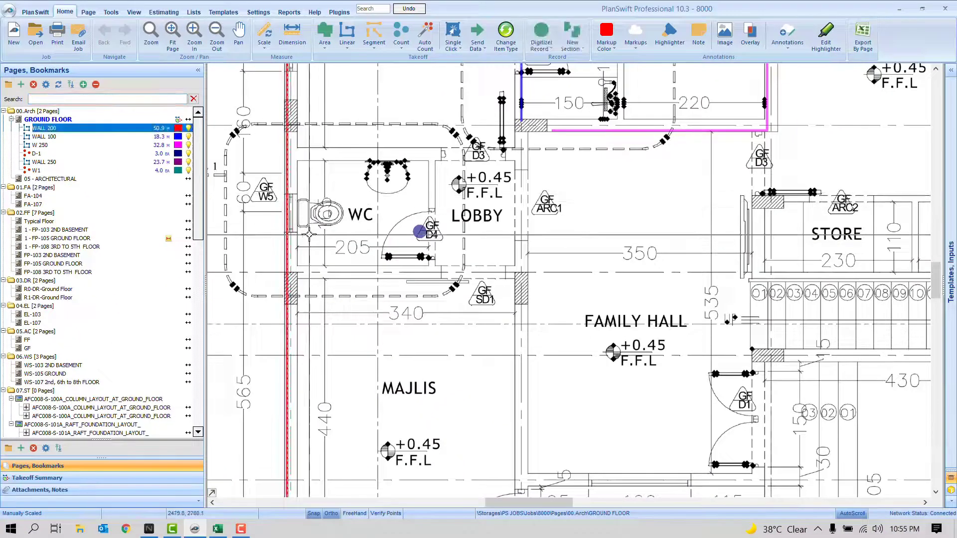
pyautogui.click(316, 225)
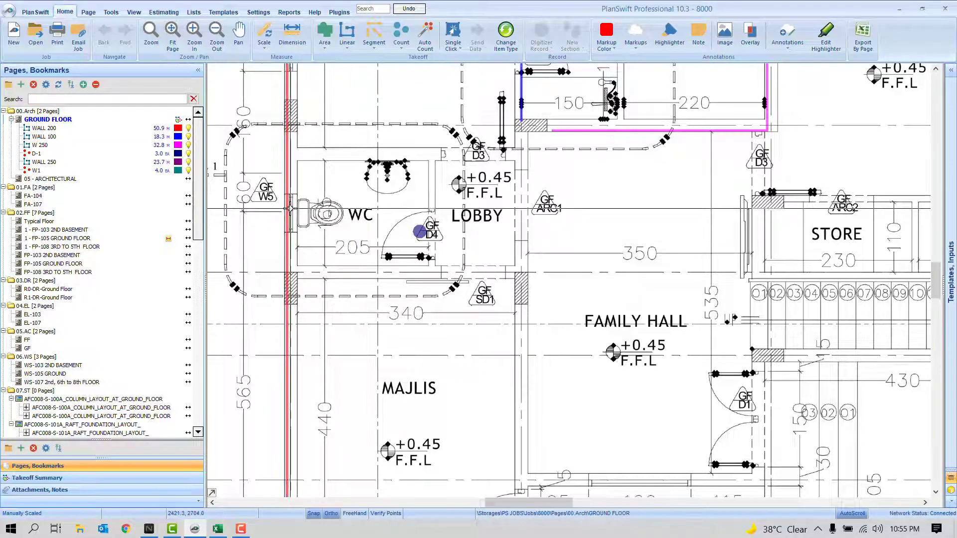
pyautogui.click(97, 137)
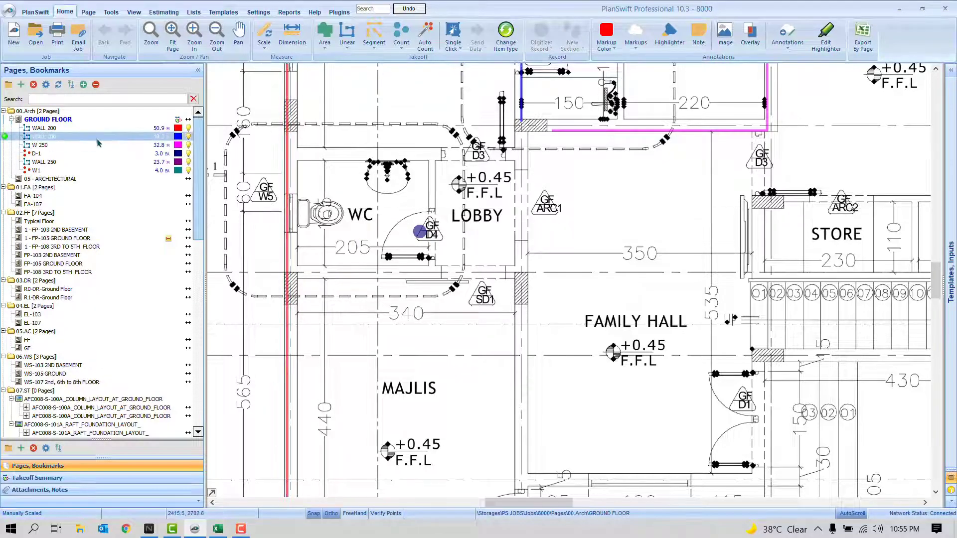
pyautogui.click(286, 215)
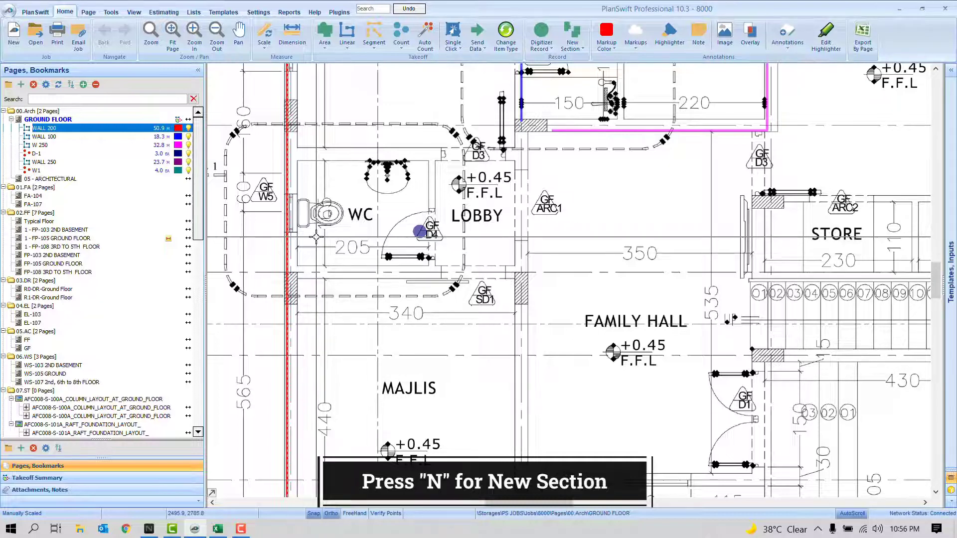
pyautogui.press('n')
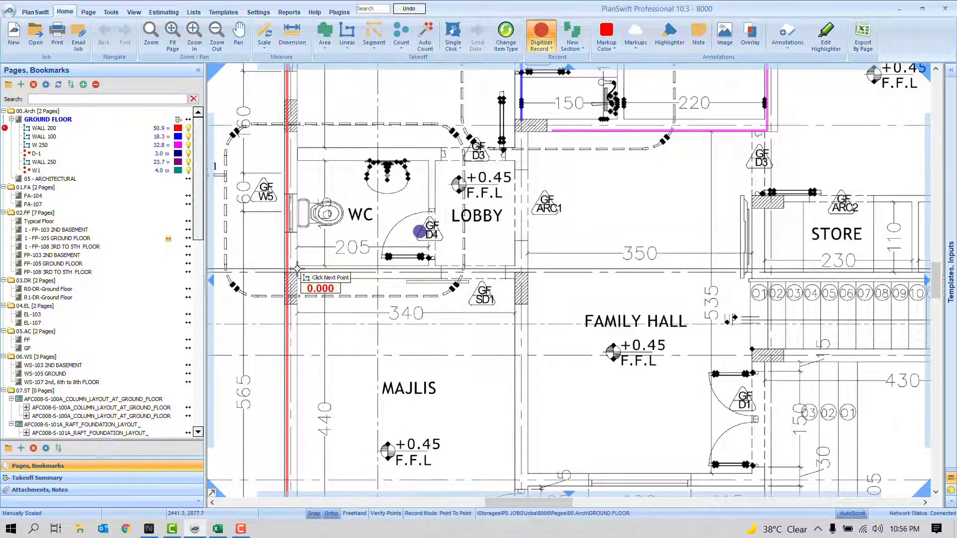
pyautogui.doubleClick(511, 269)
pyautogui.scroll(1, 544, 342)
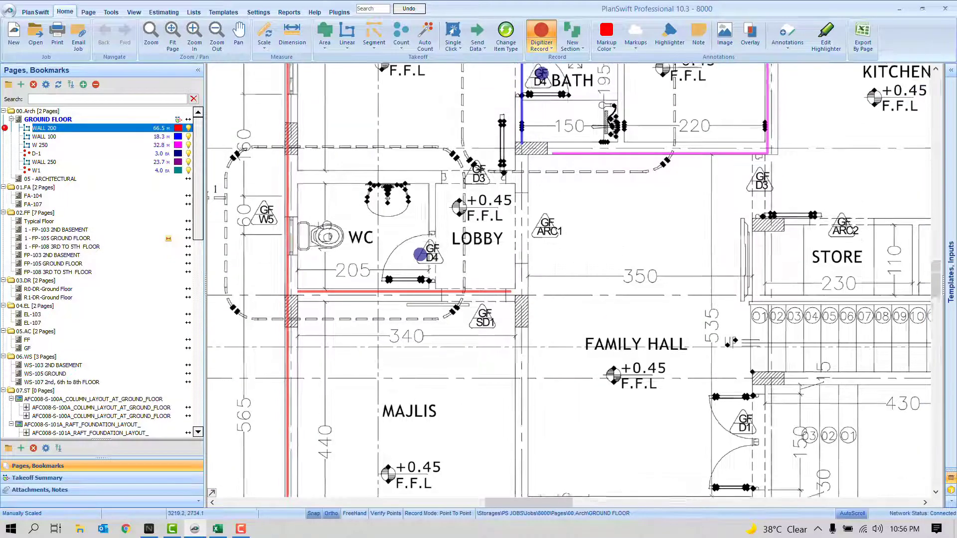
pyautogui.scroll(1, 448, 261)
pyautogui.rightClick(521, 251)
pyautogui.click(540, 266)
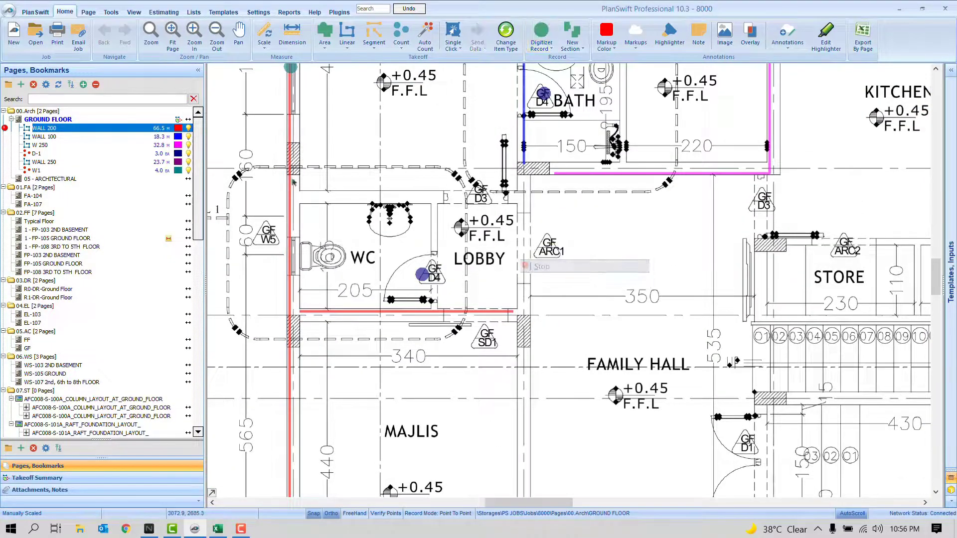
# - Add new sections to WALL 100 along the WC–Lobby wall and to W 250 along the wall between the two baths
pyautogui.click(524, 135)
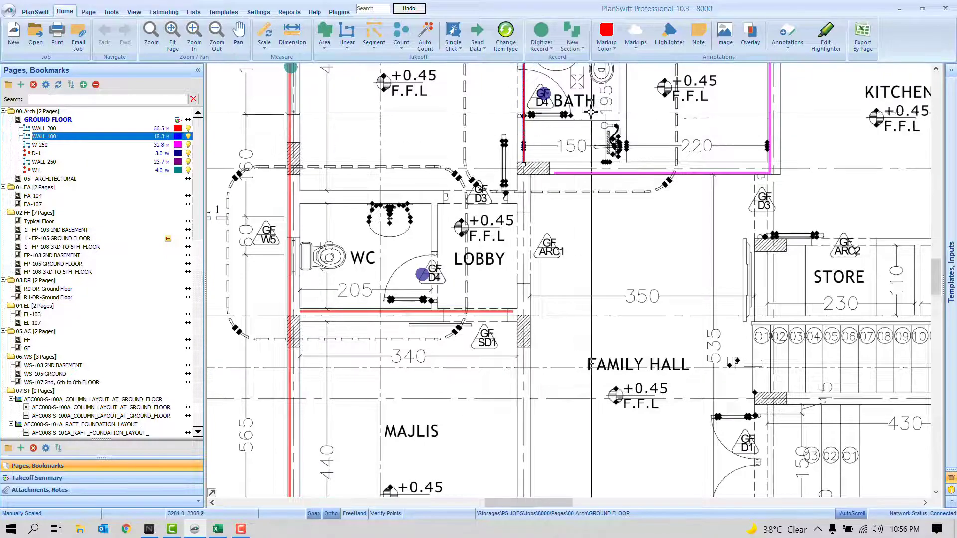
pyautogui.scroll(5, 568, 181)
pyautogui.click(569, 180)
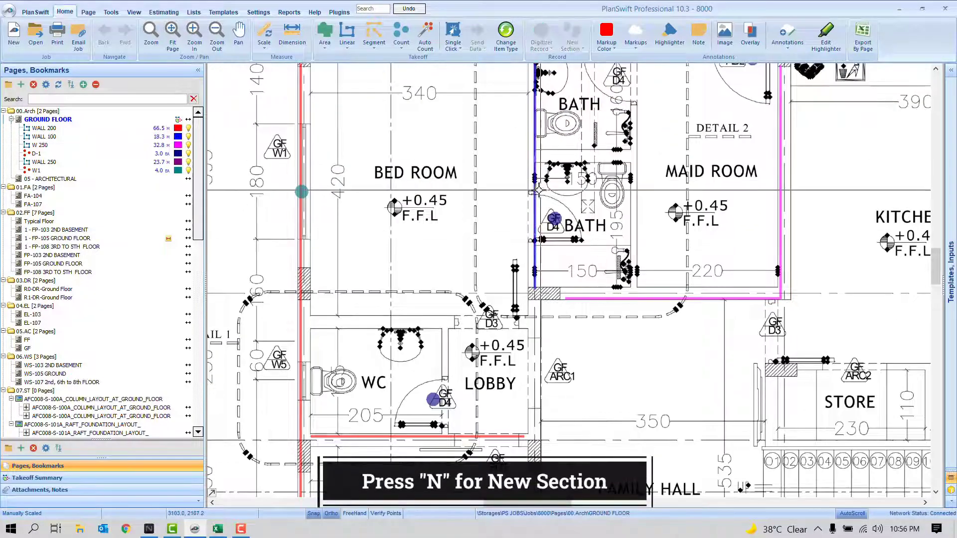
pyautogui.press('n')
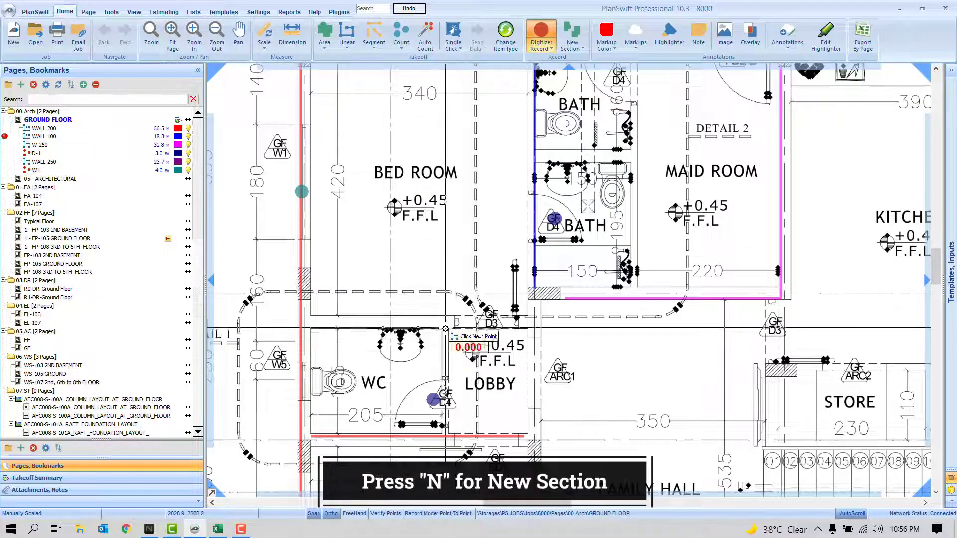
pyautogui.click(444, 327)
pyautogui.click(444, 432)
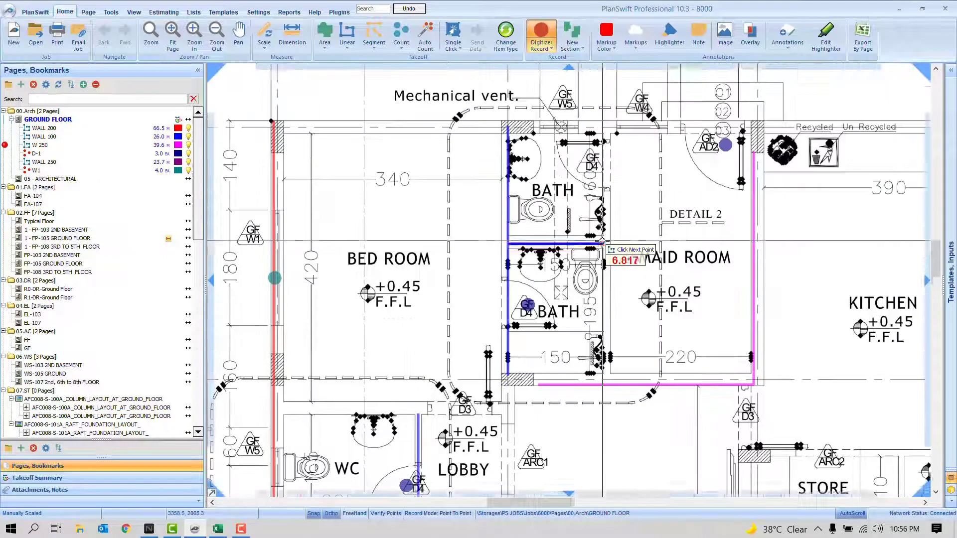
pyautogui.click(602, 243)
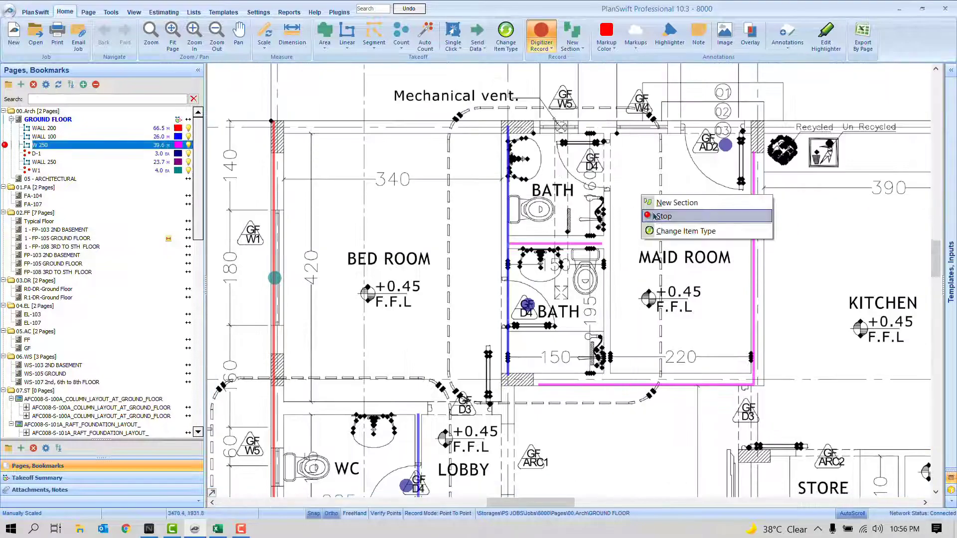
pyautogui.click(658, 216)
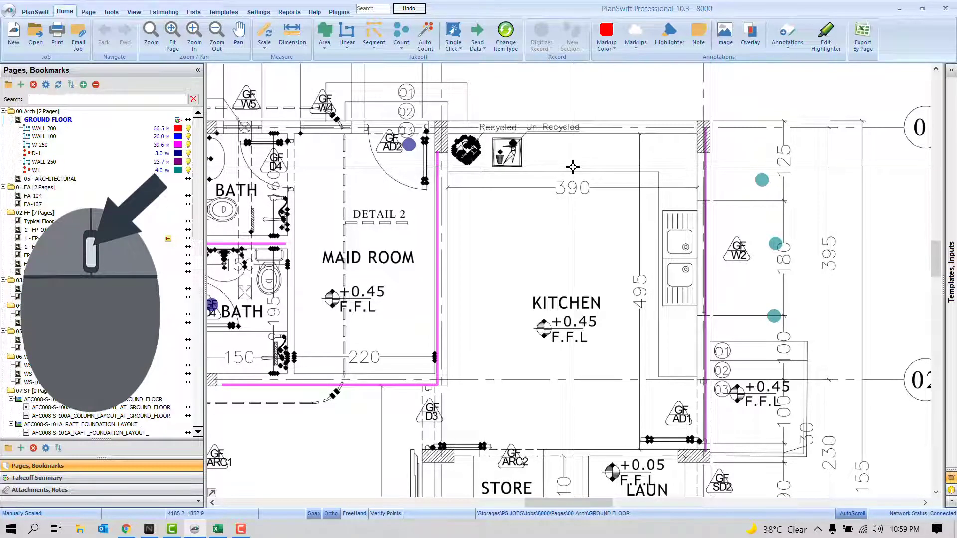
# - Enable speed panning with the middle button in the Zoom / Pan settings and return to the ground floor plan
pyautogui.moveTo(573, 167); pyautogui.dragTo(814, 182)
pyautogui.moveTo(838, 135); pyautogui.dragTo(570, 159)
pyautogui.scroll(-4, 591, 149)
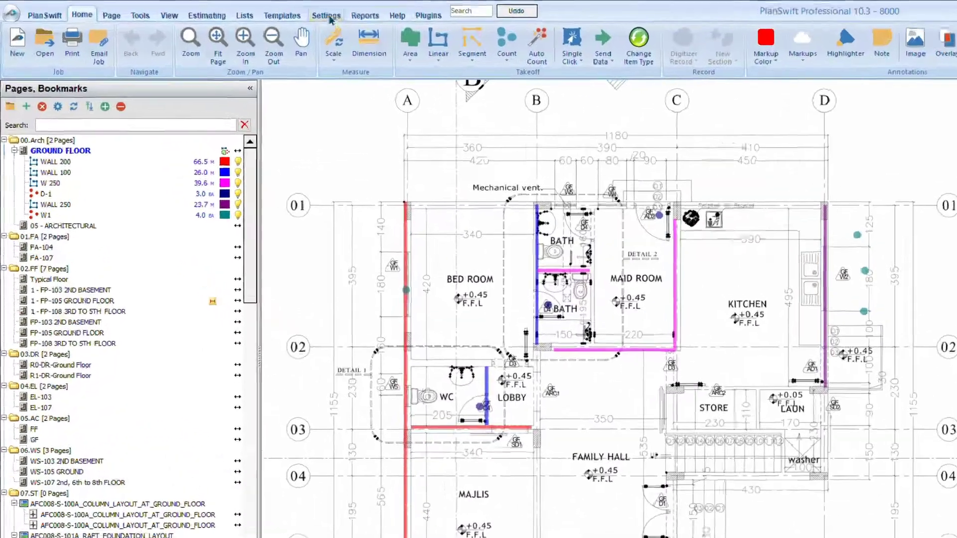
pyautogui.click(258, 12)
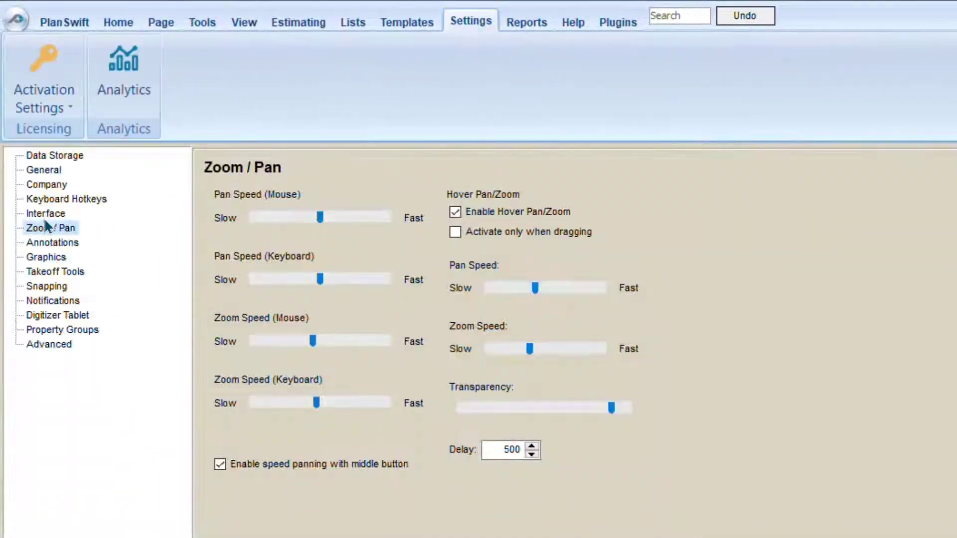
pyautogui.click(221, 464)
pyautogui.click(127, 26)
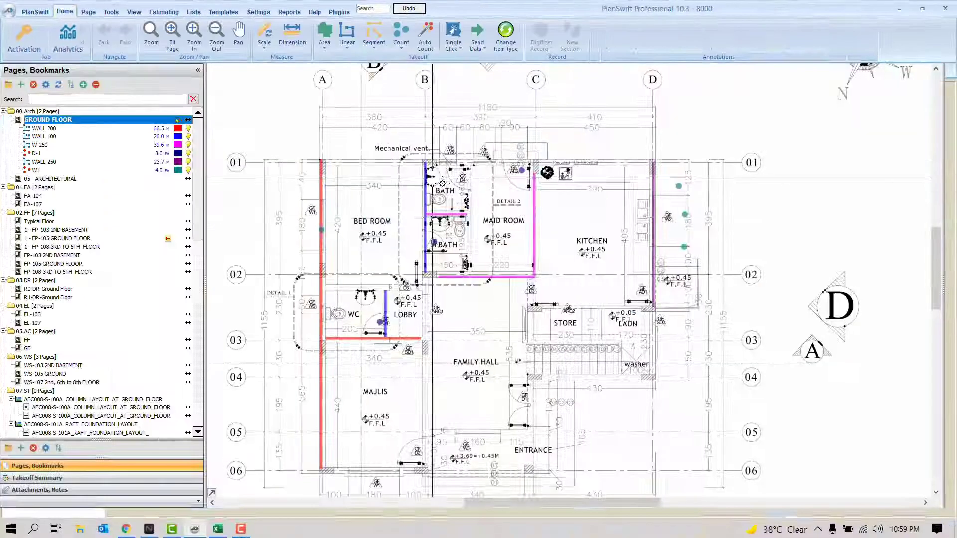
pyautogui.moveTo(493, 230)
pyautogui.mouseDown()
pyautogui.moveTo(582, 228)
pyautogui.moveTo(504, 227)
pyautogui.moveTo(556, 208)
pyautogui.moveTo(652, 207)
pyautogui.moveTo(540, 213)
pyautogui.moveTo(625, 211)
pyautogui.mouseUp()
pyautogui.scroll(2, 504, 213)
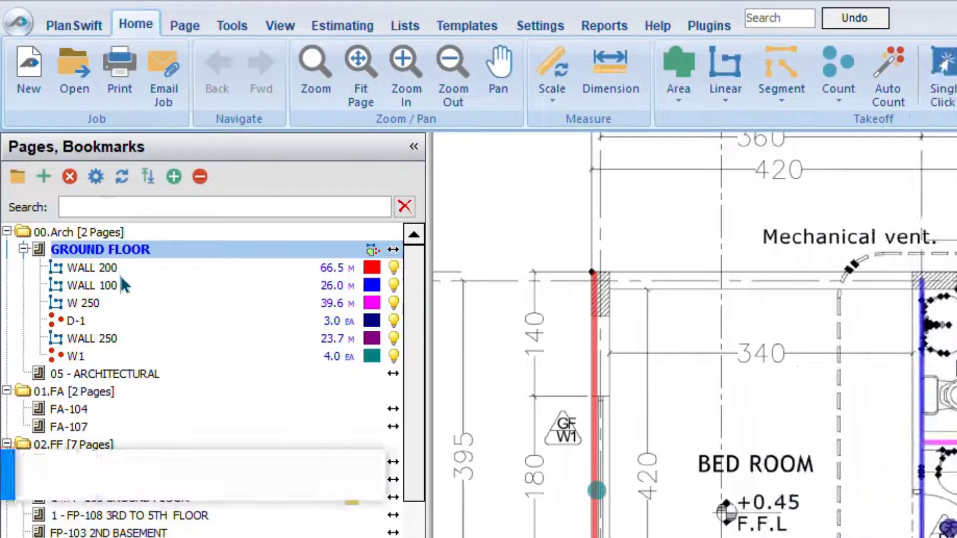
# - Examine the order of the linear and count takeoff items listed under GROUND FLOOR
pyautogui.click(54, 152)
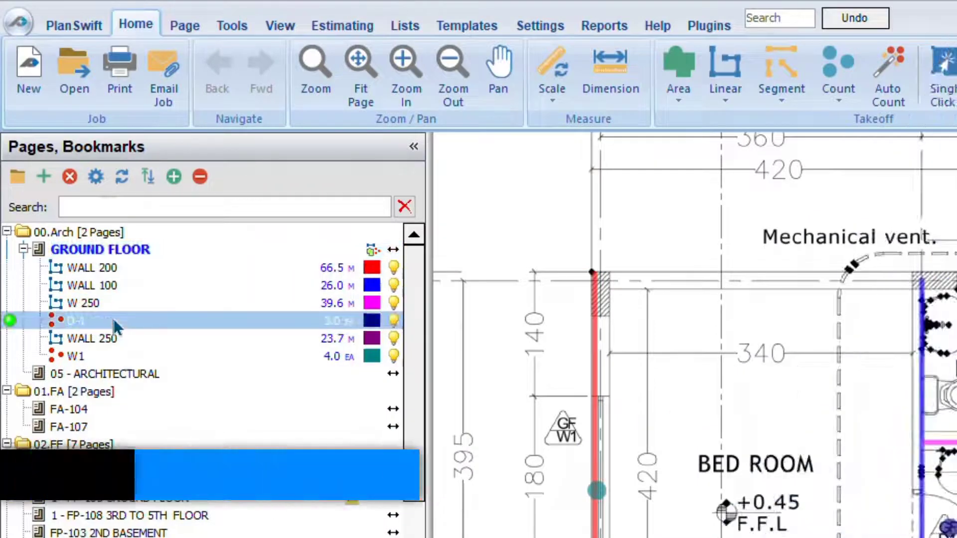
pyautogui.click(115, 337)
pyautogui.click(120, 356)
pyautogui.click(120, 321)
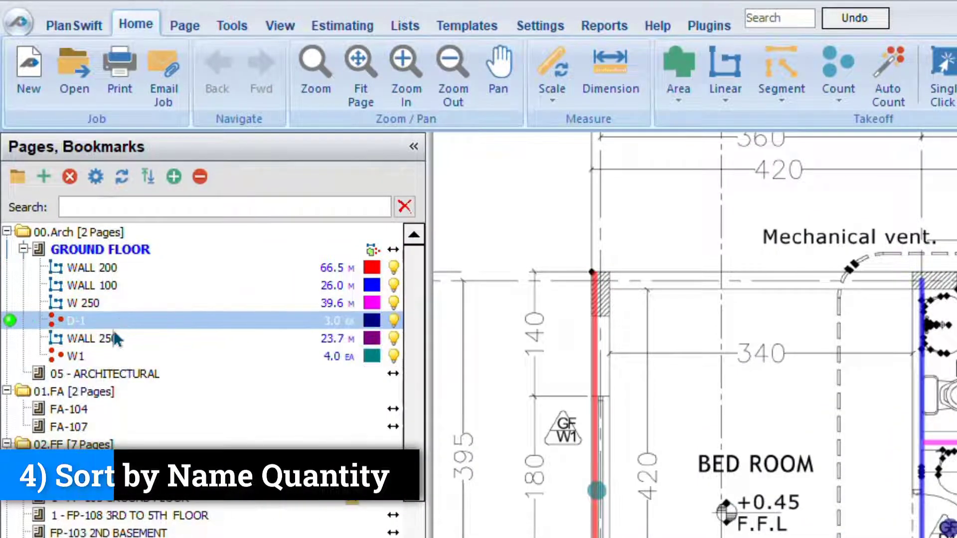
pyautogui.click(113, 338)
pyautogui.click(109, 353)
pyautogui.click(98, 289)
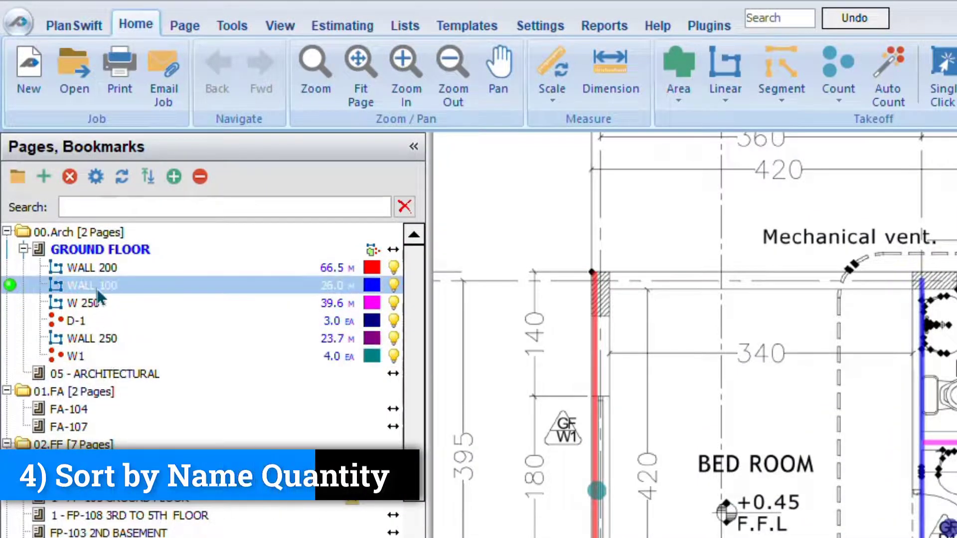
pyautogui.click(103, 319)
pyautogui.click(105, 339)
pyautogui.click(104, 356)
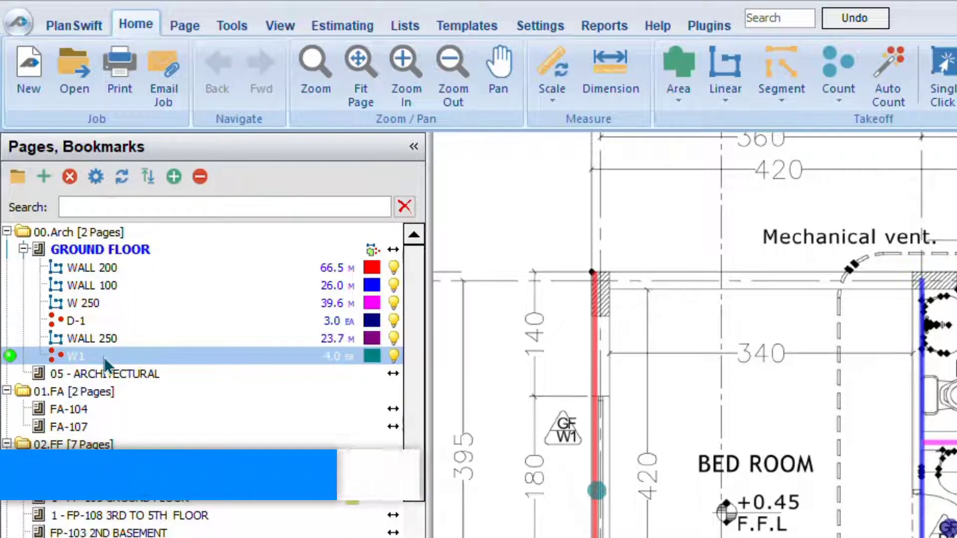
pyautogui.click(100, 319)
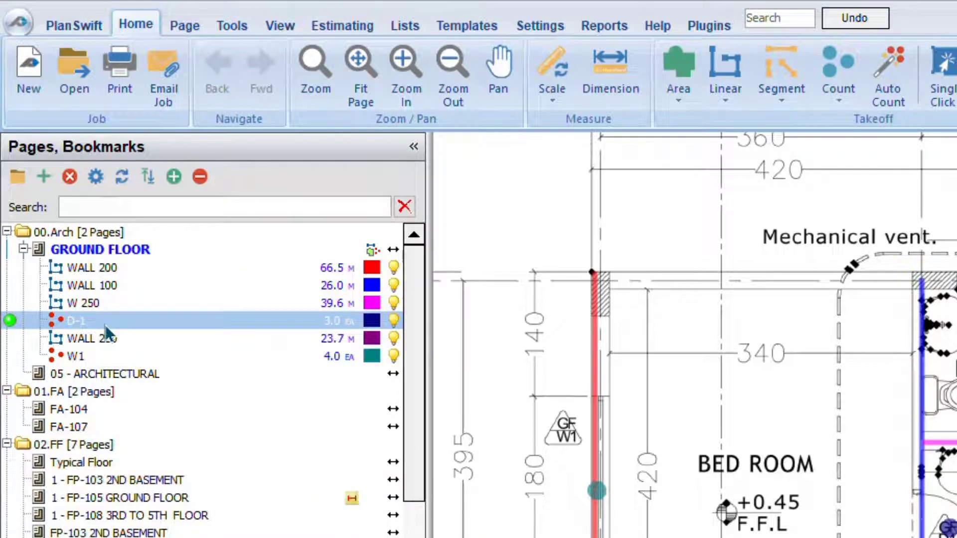
pyautogui.click(115, 303)
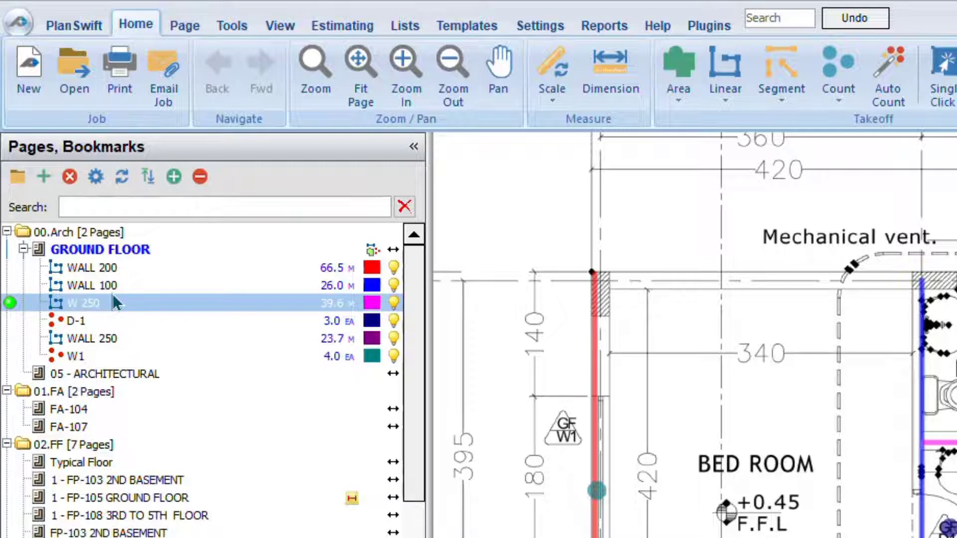
pyautogui.click(118, 321)
pyautogui.click(118, 310)
pyautogui.click(120, 322)
pyautogui.click(115, 330)
pyautogui.click(98, 326)
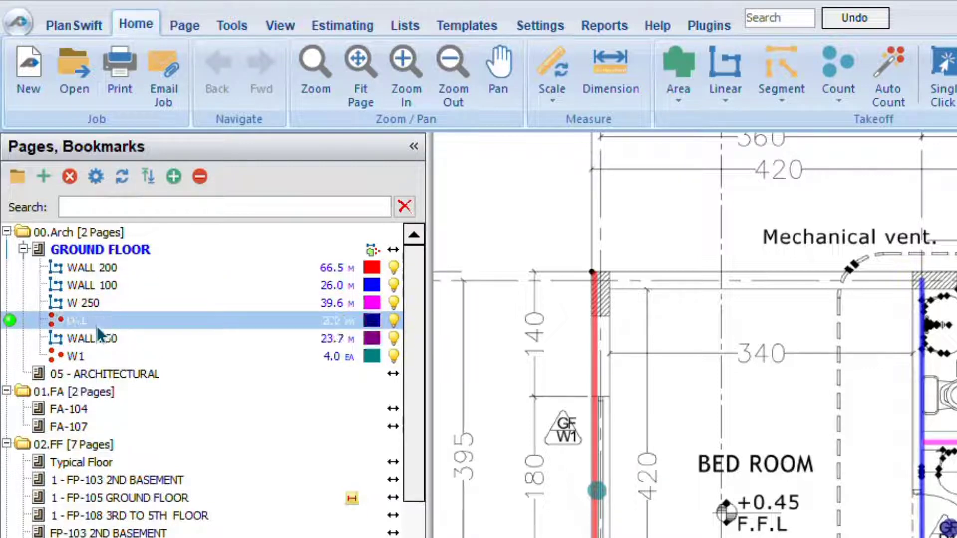
pyautogui.click(95, 330)
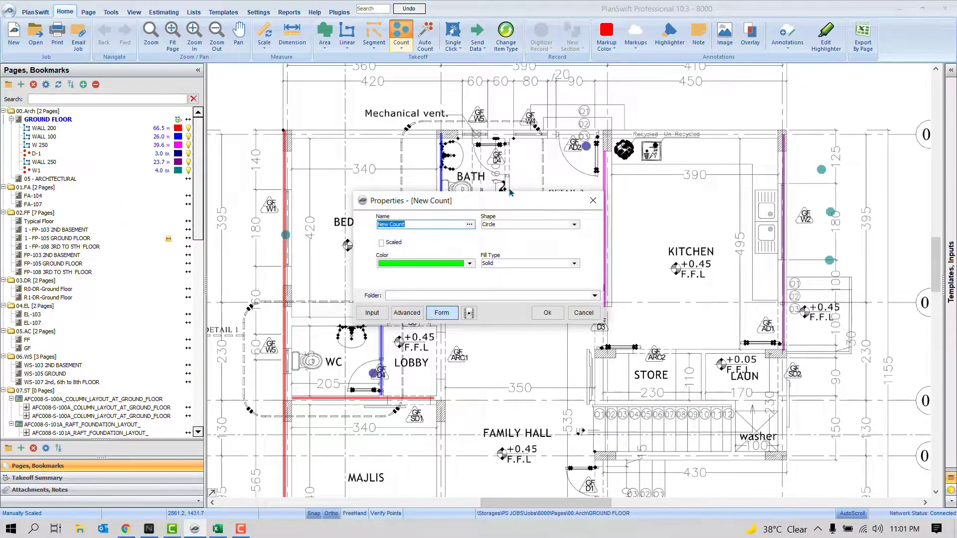
# - Create a count item named D-2 with solid green circles and place four counts in the Kitchen
pyautogui.click(547, 312)
pyautogui.click(727, 137)
pyautogui.click(734, 173)
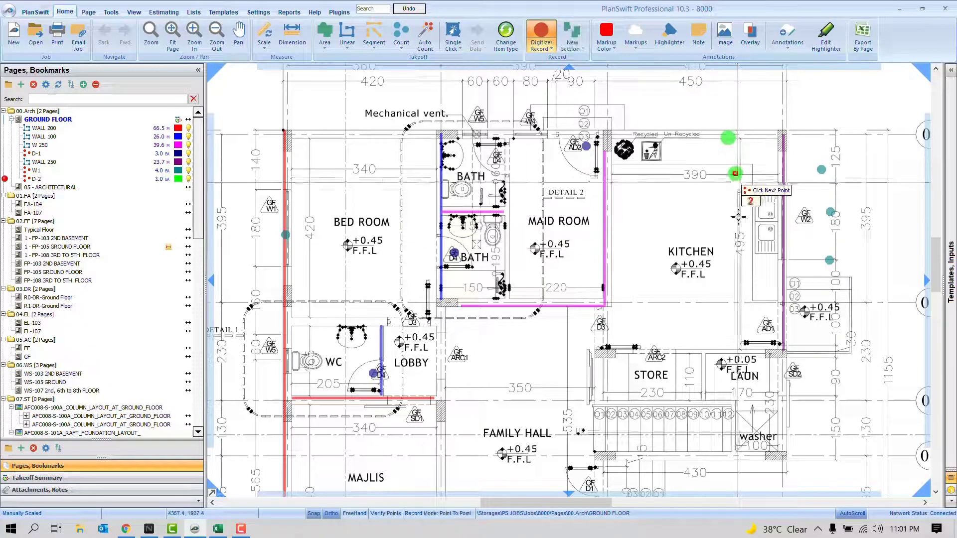
pyautogui.click(735, 220)
pyautogui.click(722, 271)
pyautogui.rightClick(637, 233)
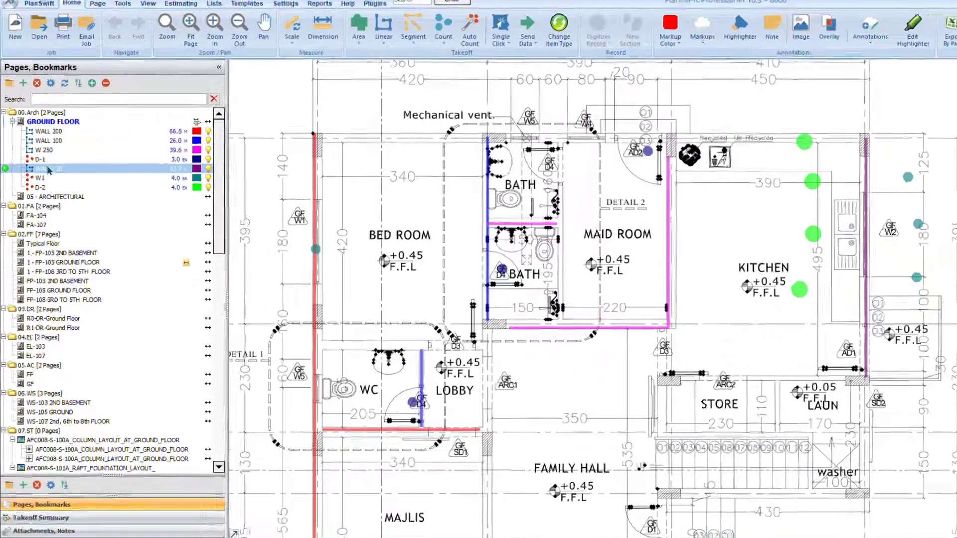
# - Sort the takeoff items listed under GROUND FLOOR by name
pyautogui.click(39, 153)
pyautogui.click(45, 179)
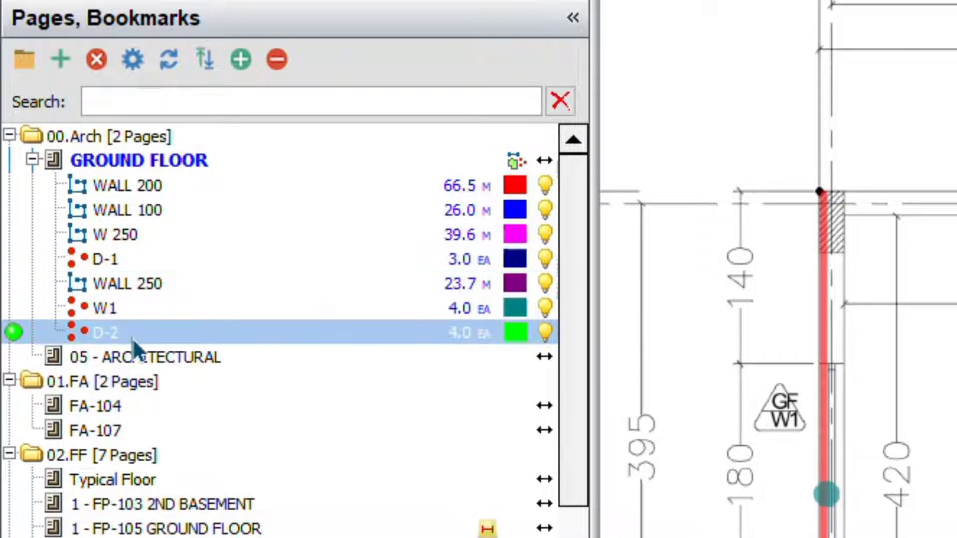
pyautogui.click(162, 308)
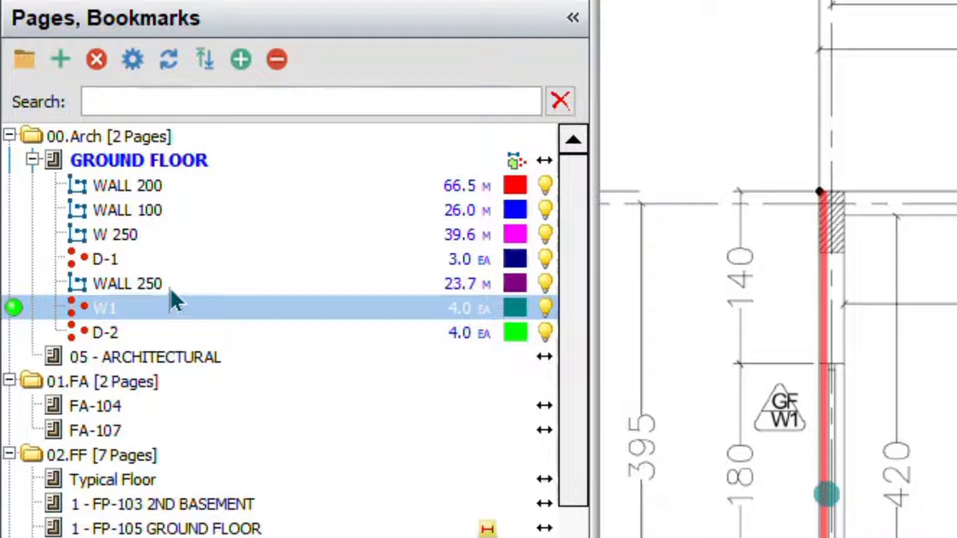
pyautogui.click(169, 288)
pyautogui.click(130, 234)
pyautogui.click(121, 216)
pyautogui.click(130, 283)
pyautogui.click(125, 190)
pyautogui.click(140, 265)
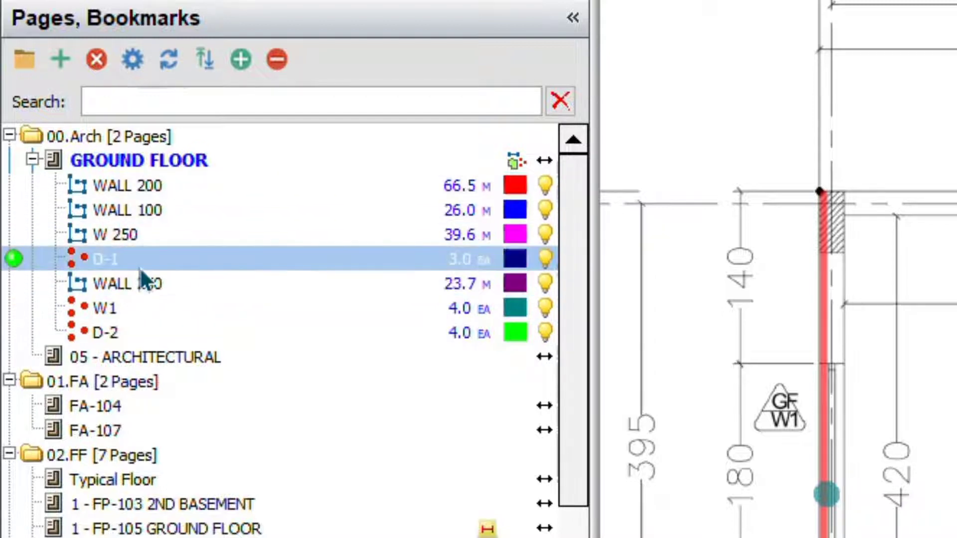
pyautogui.rightClick(124, 241)
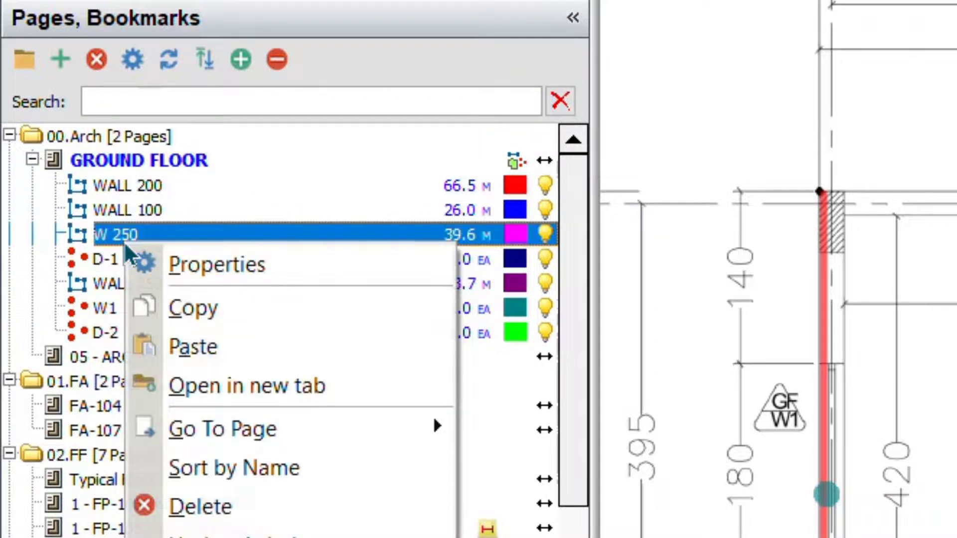
pyautogui.click(225, 470)
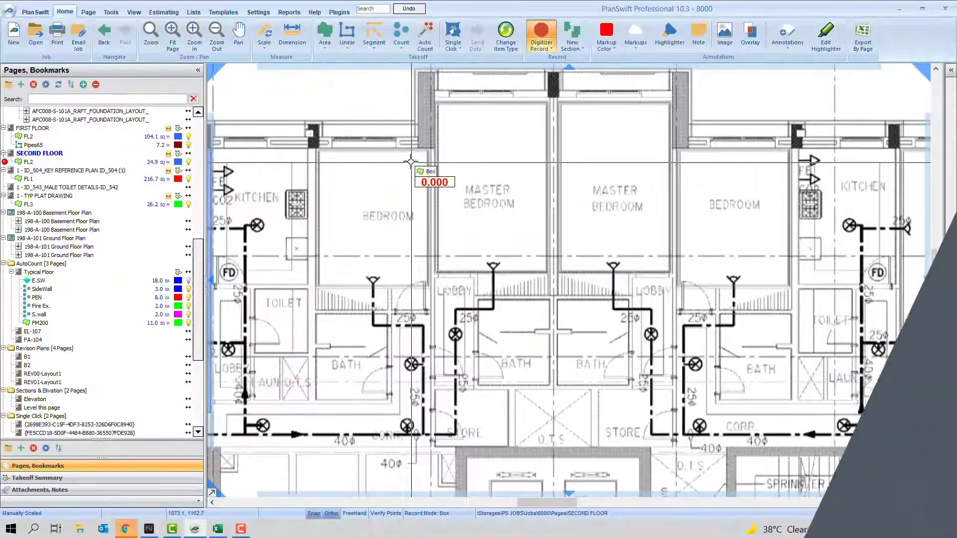
# - Record box-shaped FL2 area sections over the two master bedrooms and the bedroom on either side of them on the SECOND FLOOR plan
pyautogui.click(317, 150)
pyautogui.click(430, 285)
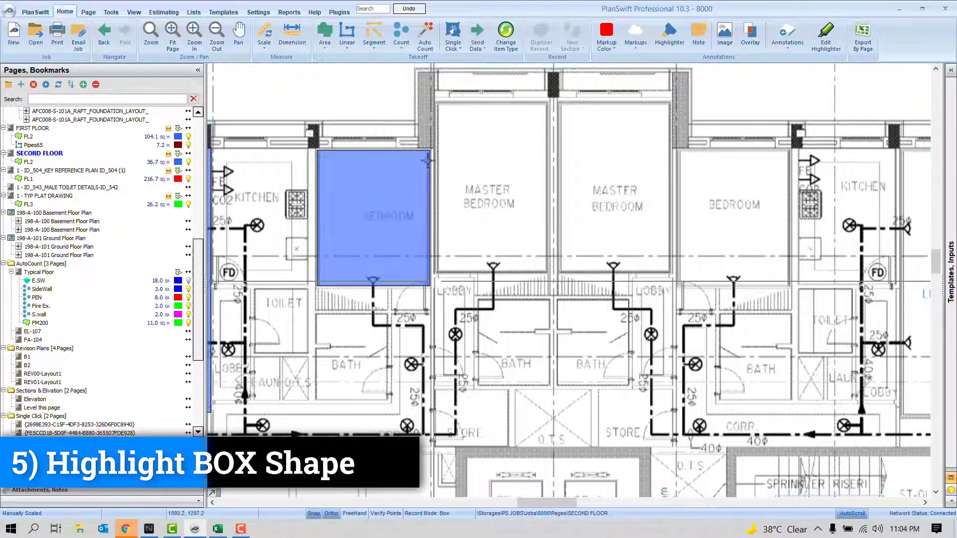
pyautogui.click(437, 103)
pyautogui.click(547, 270)
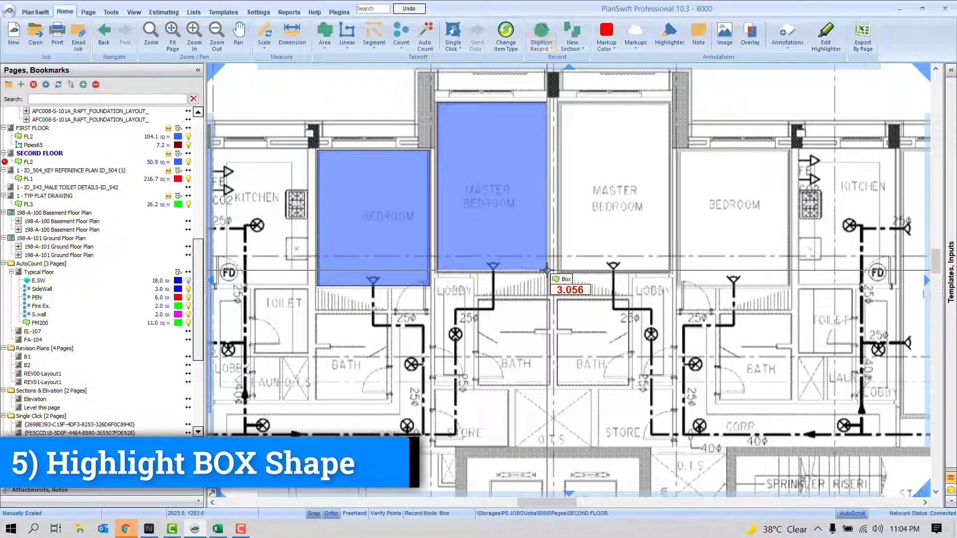
pyautogui.click(562, 104)
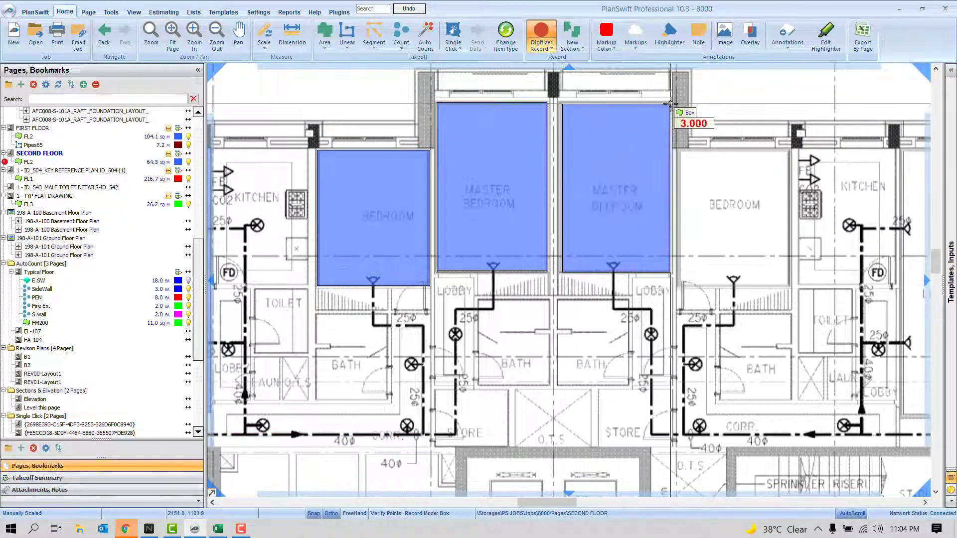
pyautogui.click(670, 272)
pyautogui.click(680, 287)
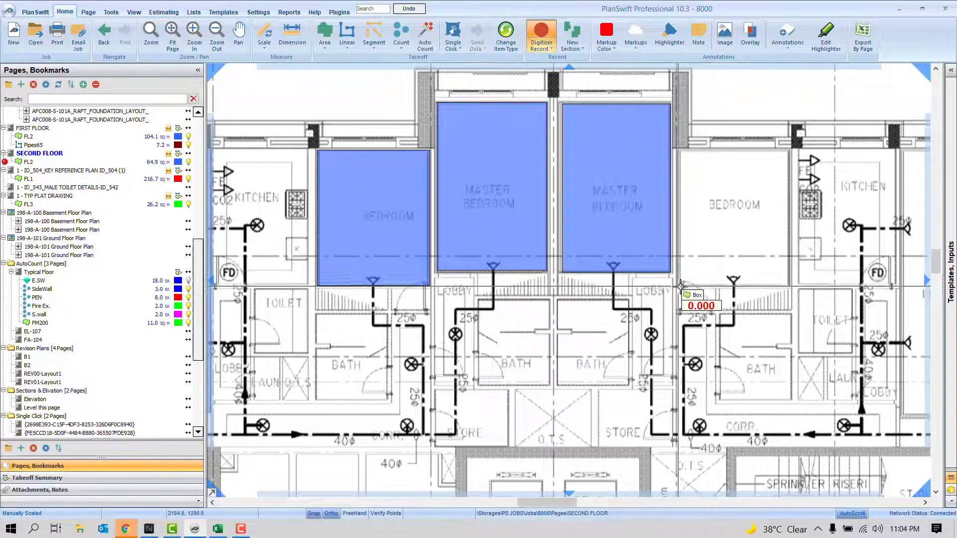
pyautogui.click(788, 151)
pyautogui.click(788, 149)
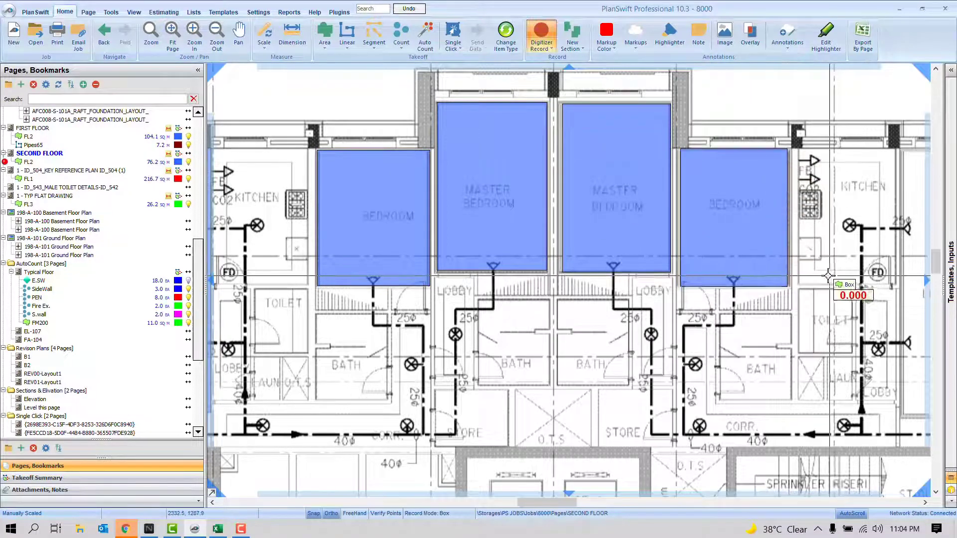
# - Trace the Living/Dining room as an FL2 area section in Point To Point mode through its corners
pyautogui.moveTo(834, 272); pyautogui.dragTo(815, 276)
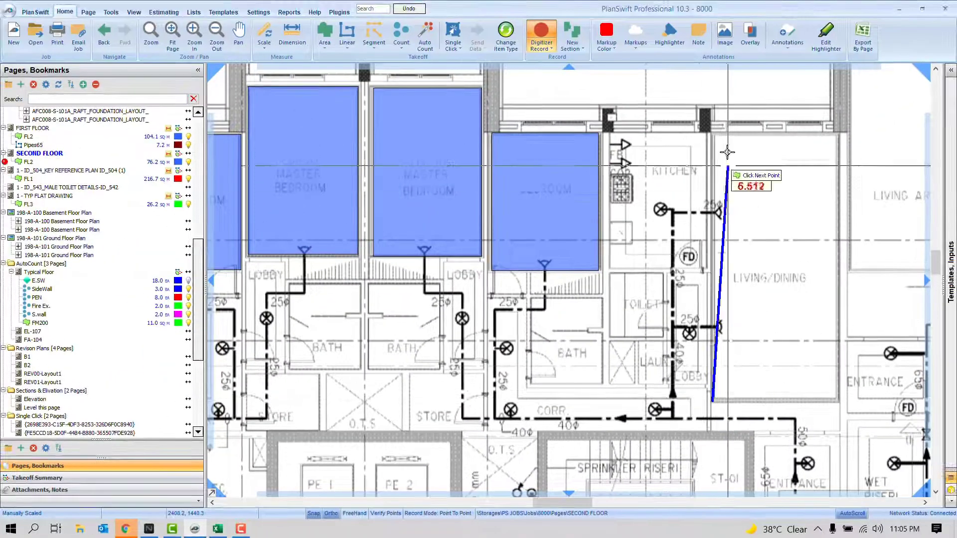
pyautogui.click(714, 134)
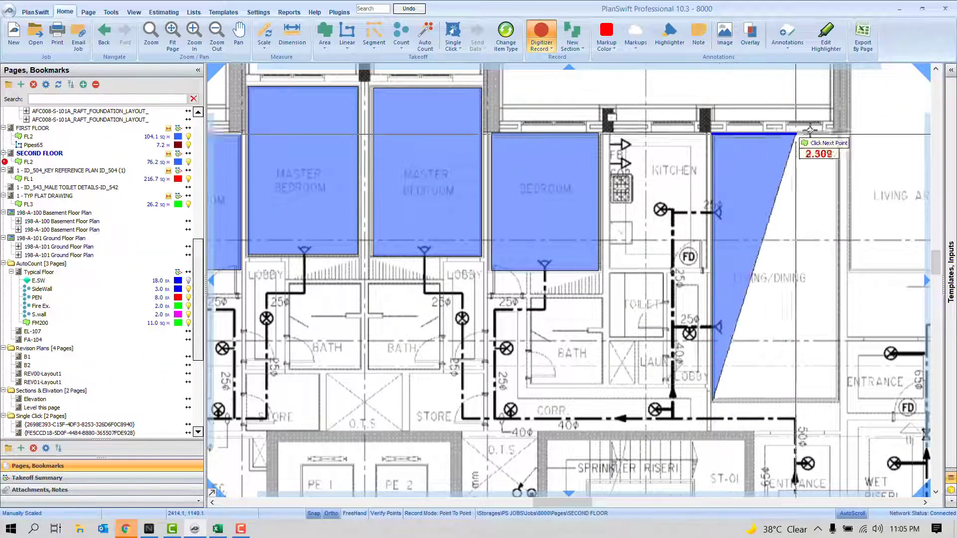
pyautogui.click(838, 134)
pyautogui.doubleClick(839, 402)
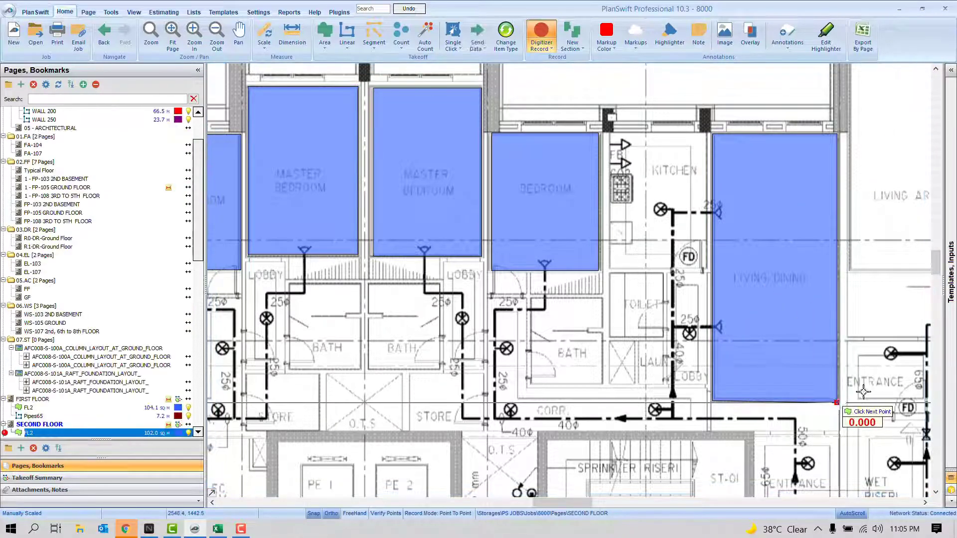
# - In Box record mode, add FL2 area sections over the Living Area and the bedroom beyond the adjoining kitchen
pyautogui.scroll(-1, 850, 343)
pyautogui.moveTo(831, 343); pyautogui.dragTo(611, 345)
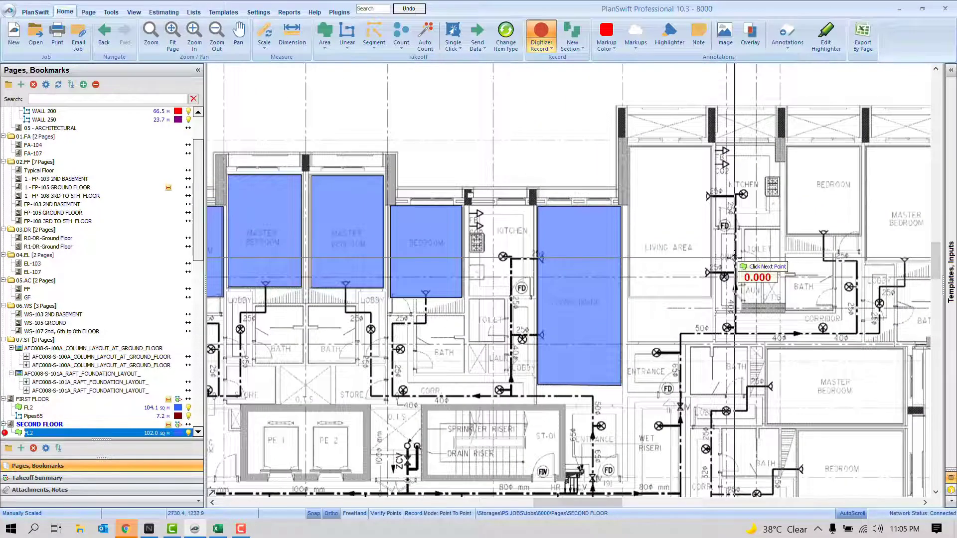
pyautogui.scroll(1, 734, 257)
pyautogui.moveTo(734, 257); pyautogui.dragTo(601, 302)
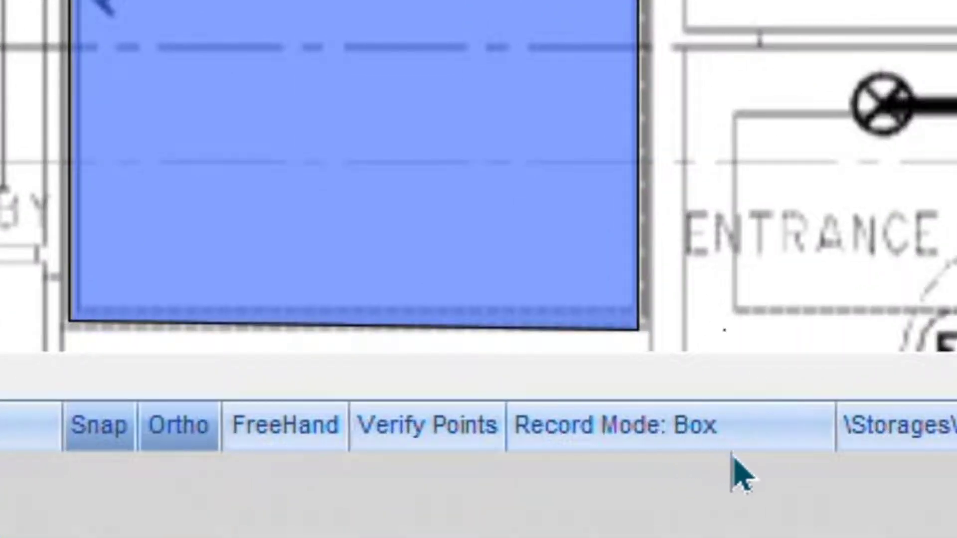
pyautogui.click(445, 363)
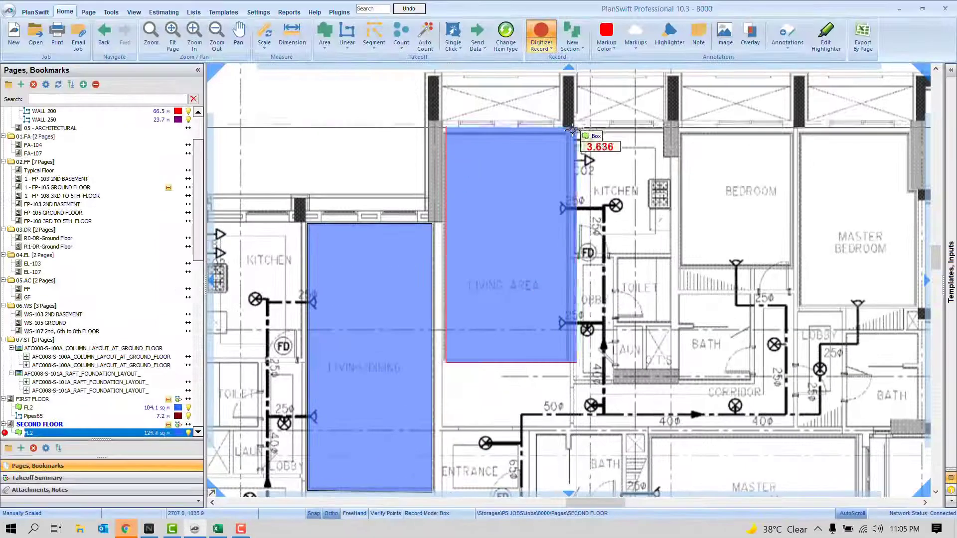
pyautogui.click(570, 133)
pyautogui.click(680, 133)
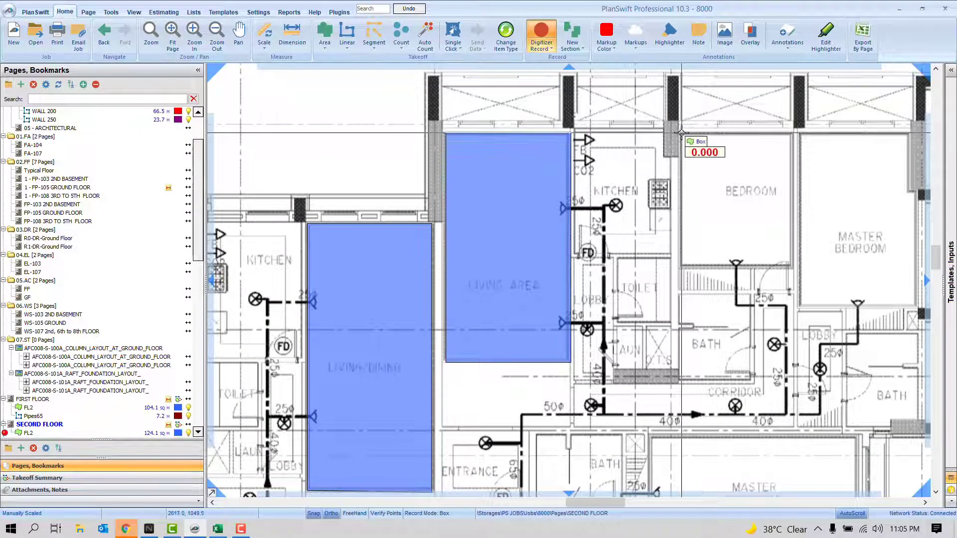
pyautogui.click(793, 265)
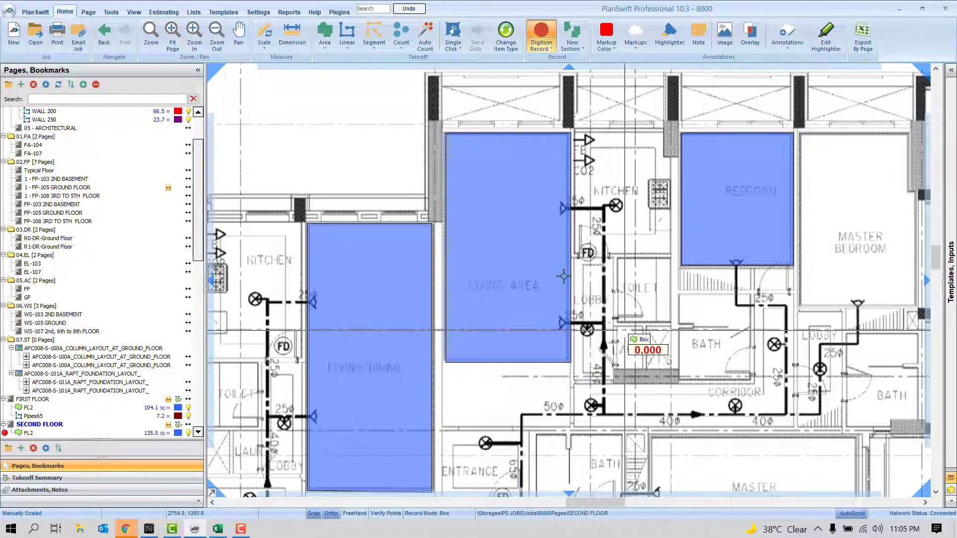
# - Stop recording, select the FL2 section over the Living Area and restart digitizer recording in Box mode
pyautogui.rightClick(616, 251)
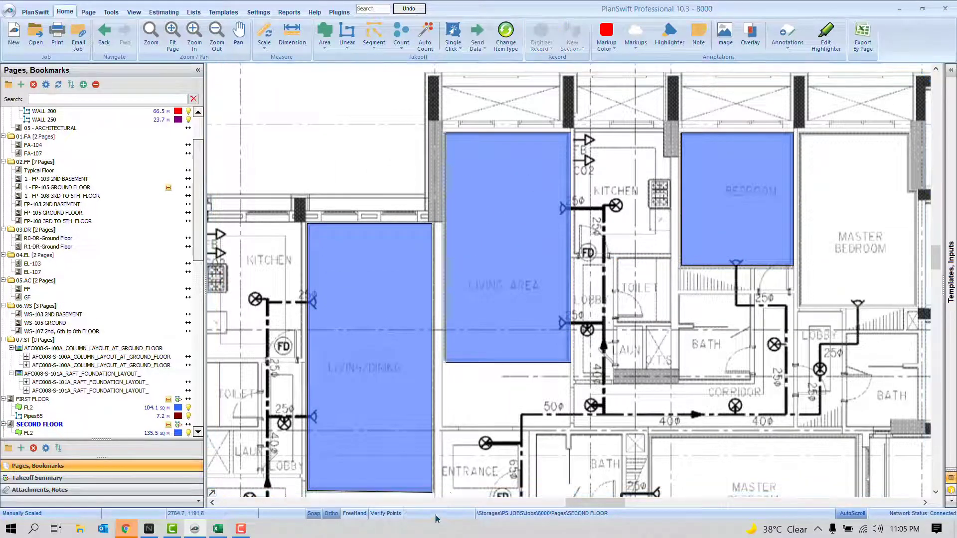
pyautogui.click(508, 329)
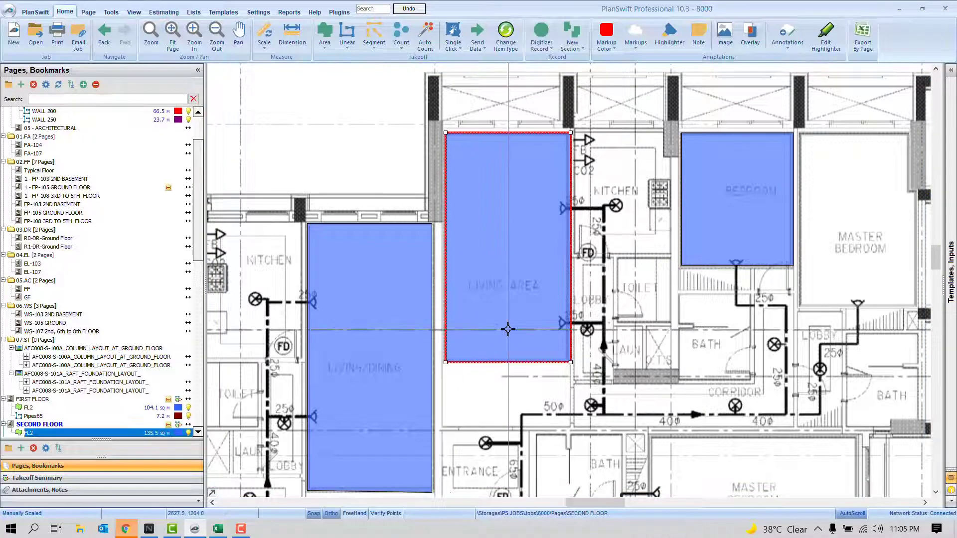
pyautogui.press('r')
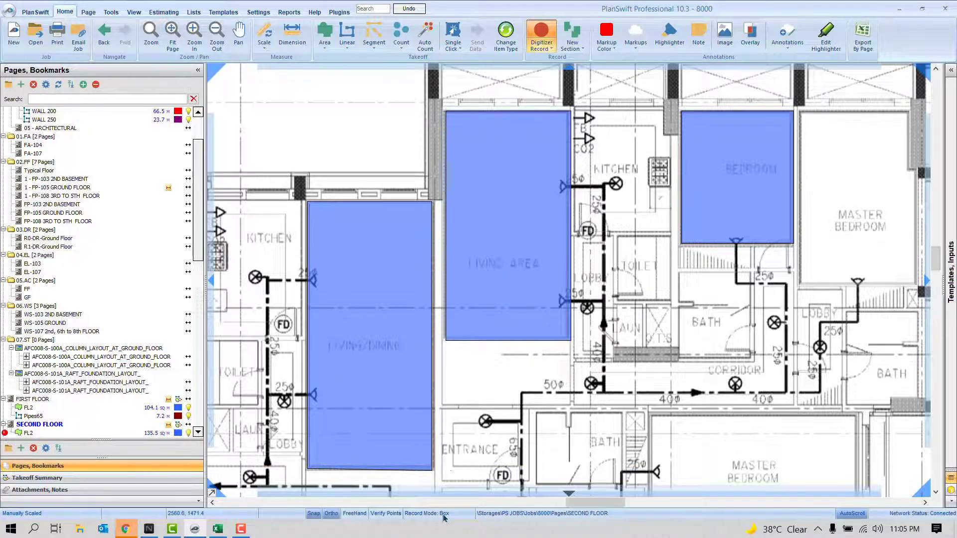